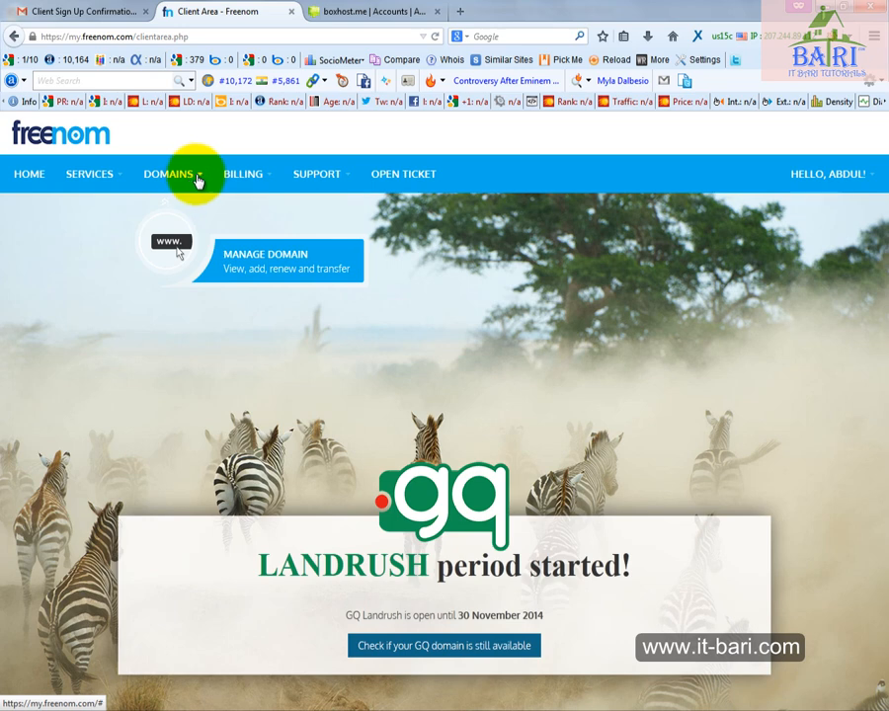
Go to the list of registered domains and open the management page for itbaritutorials.tk
click(197, 179)
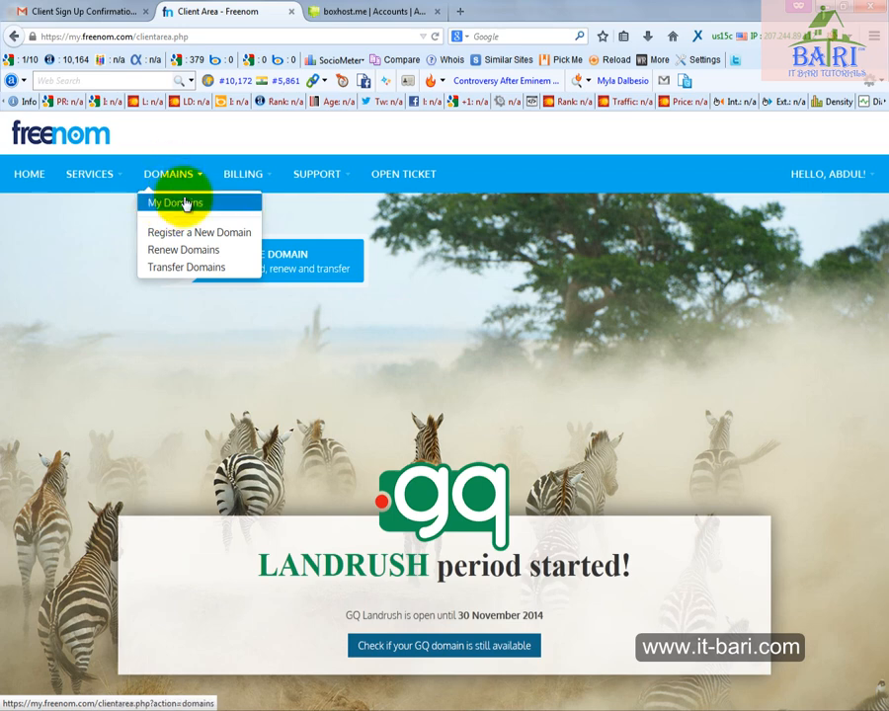
click(187, 205)
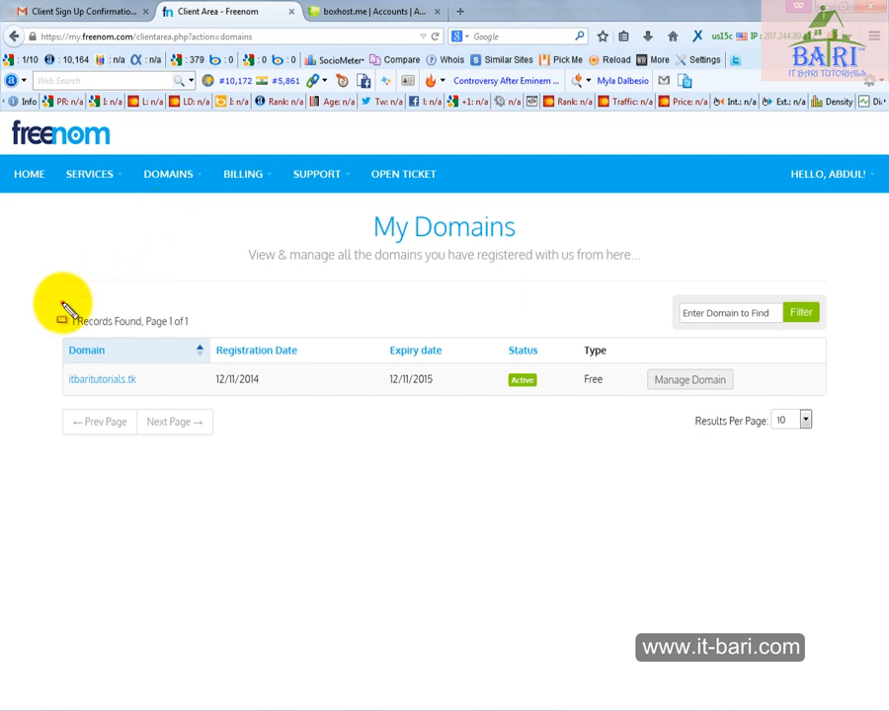
mouse_move(62, 303)
mouse_down()
mouse_move(719, 538)
mouse_move(884, 456)
mouse_up()
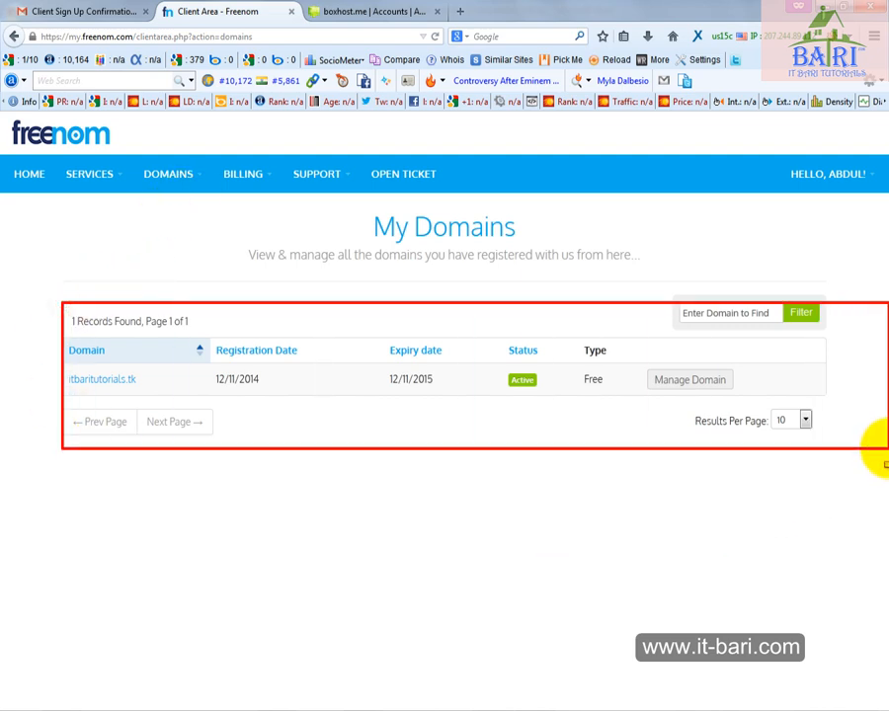
key(Escape)
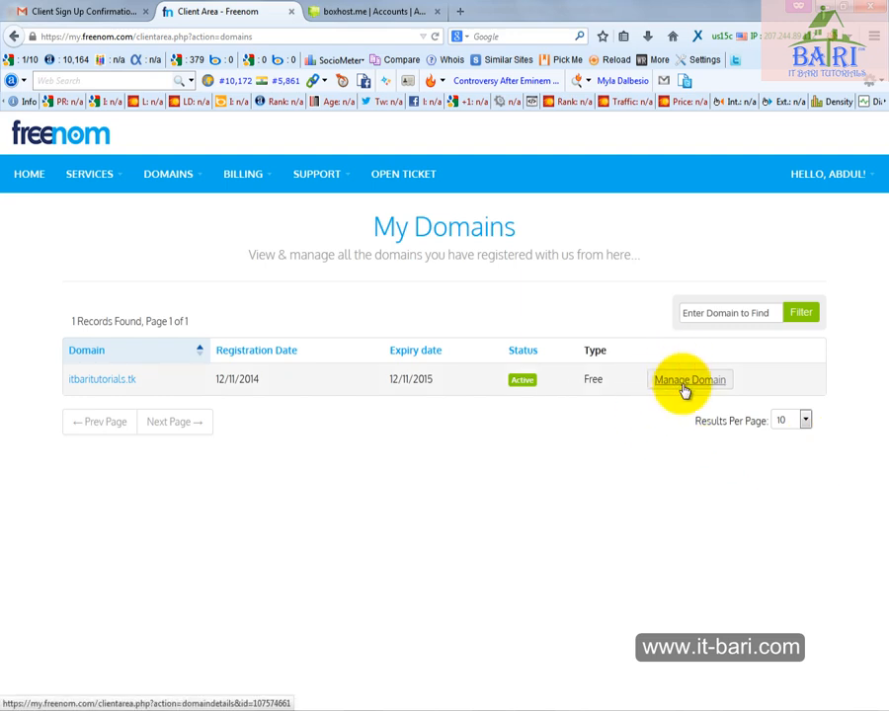
mouse_move(612, 359)
mouse_down()
mouse_move(645, 377)
mouse_move(760, 400)
mouse_up()
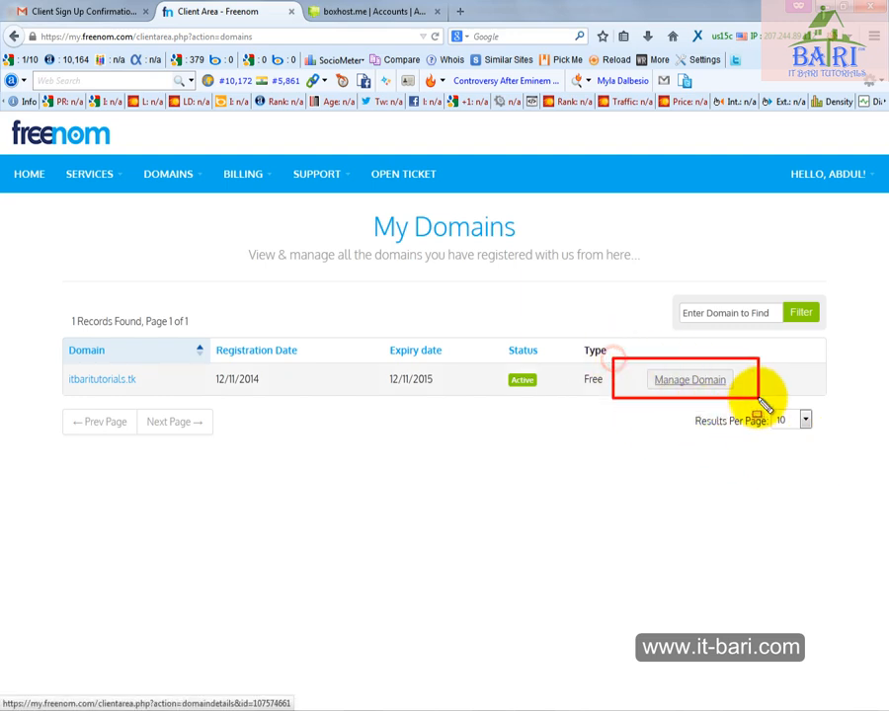
key(Escape)
click(702, 383)
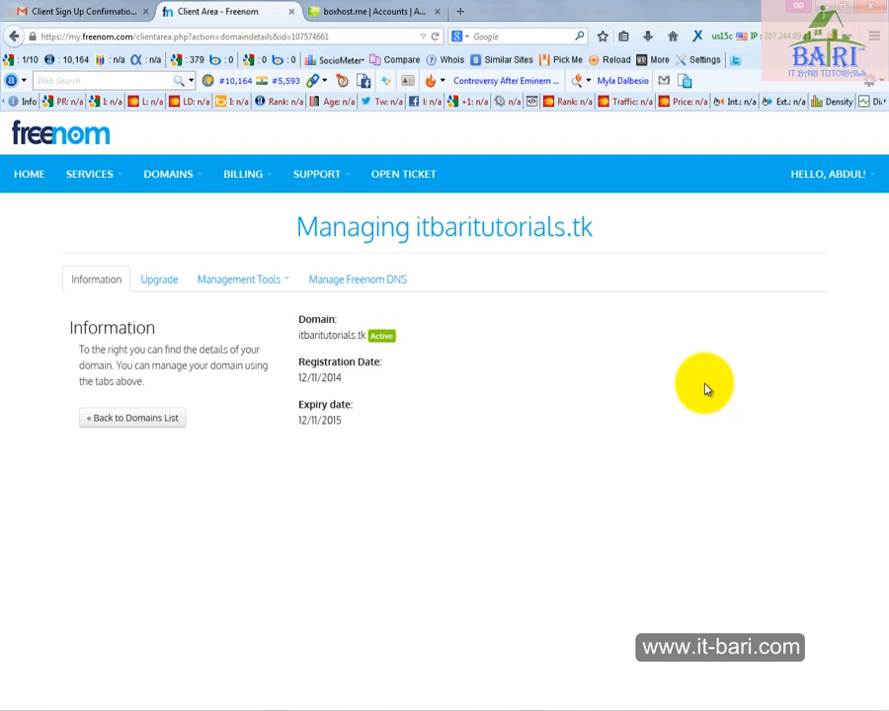
Open the nameserver settings of itbaritutorials.tk, ready to enter a custom Nameserver 1
click(290, 286)
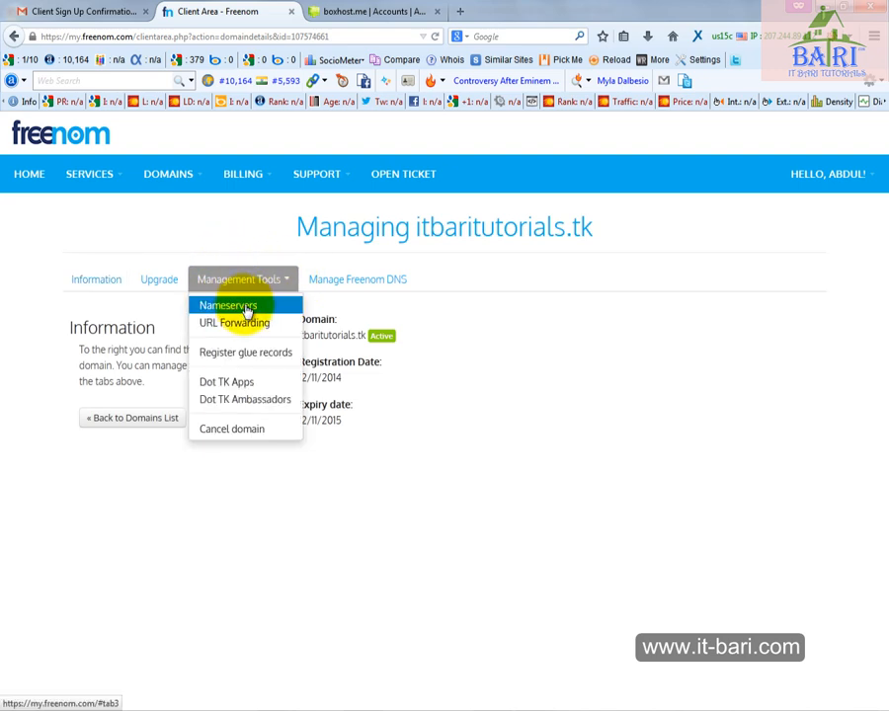
click(247, 310)
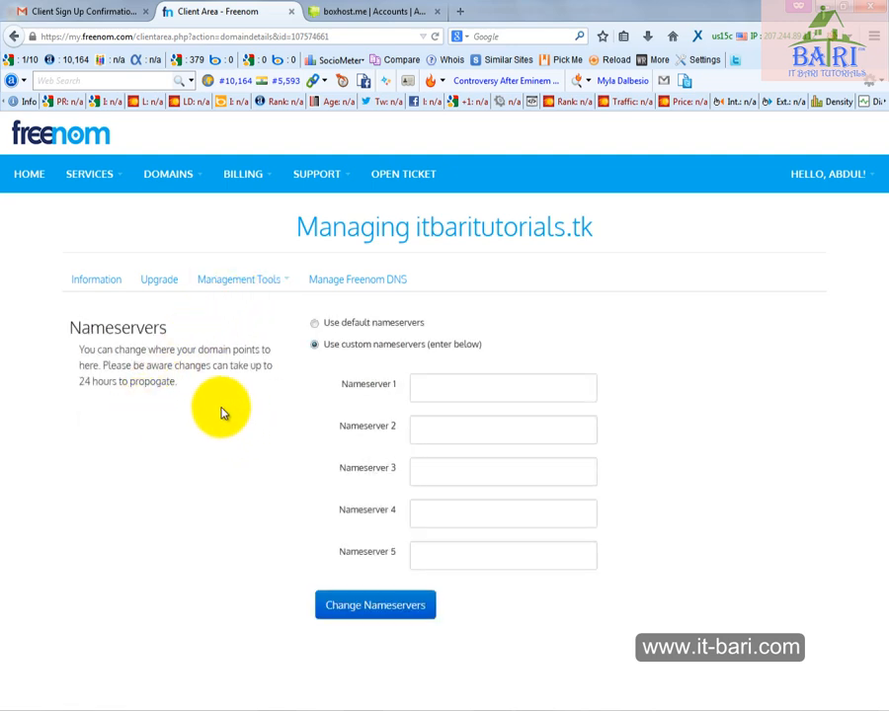
click(441, 385)
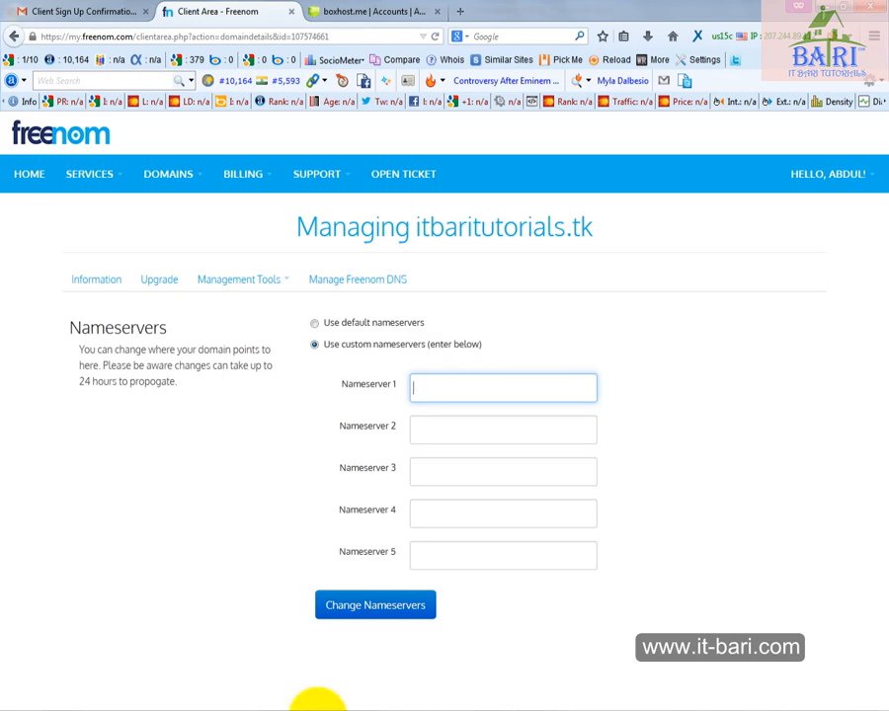
click(376, 710)
key(ctrl+End)
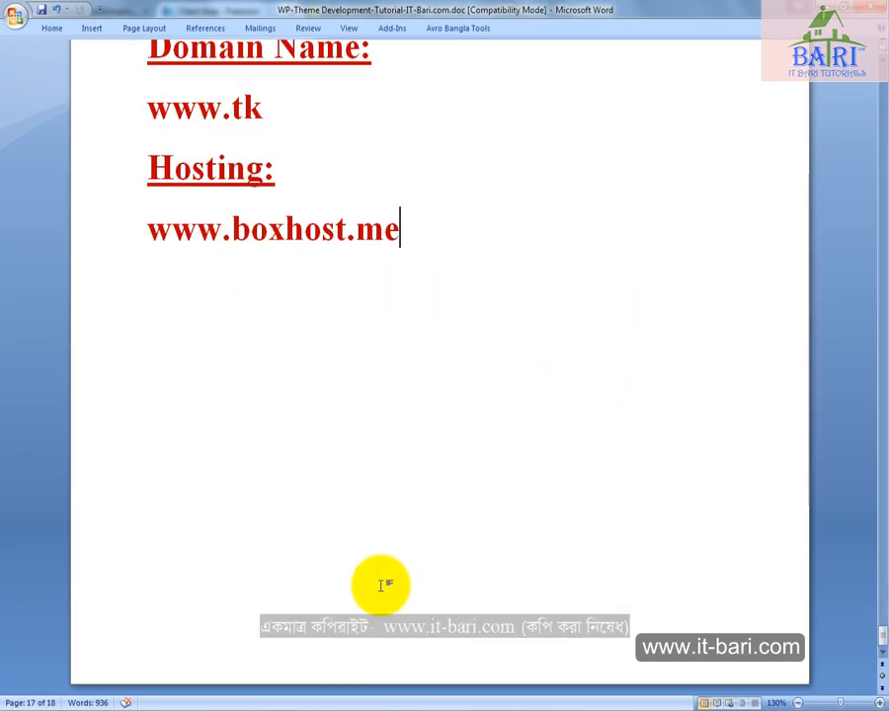
key(Return)
key(Return)
text(ns)
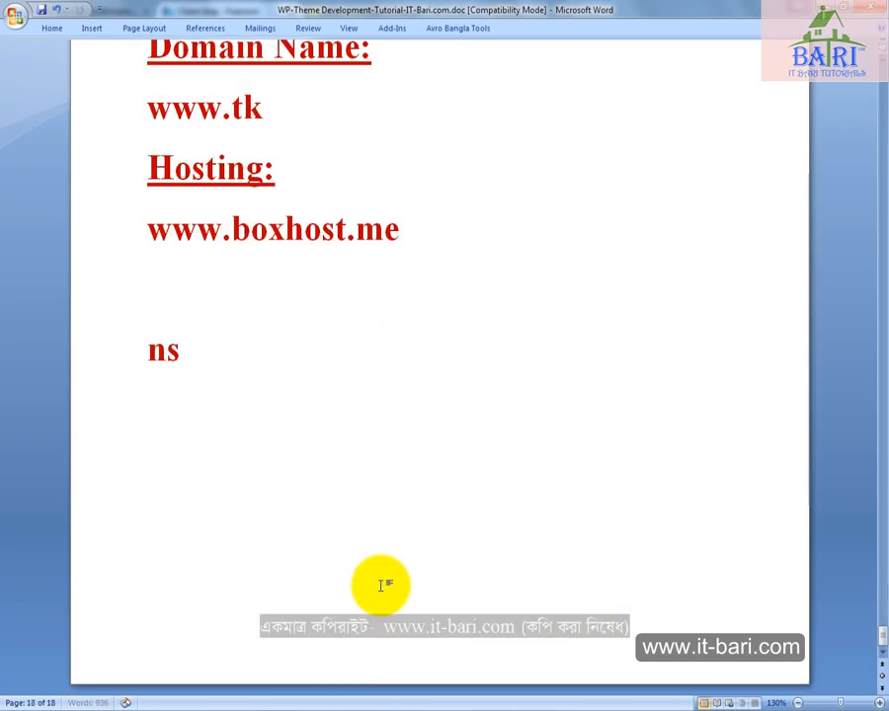
text(1.)
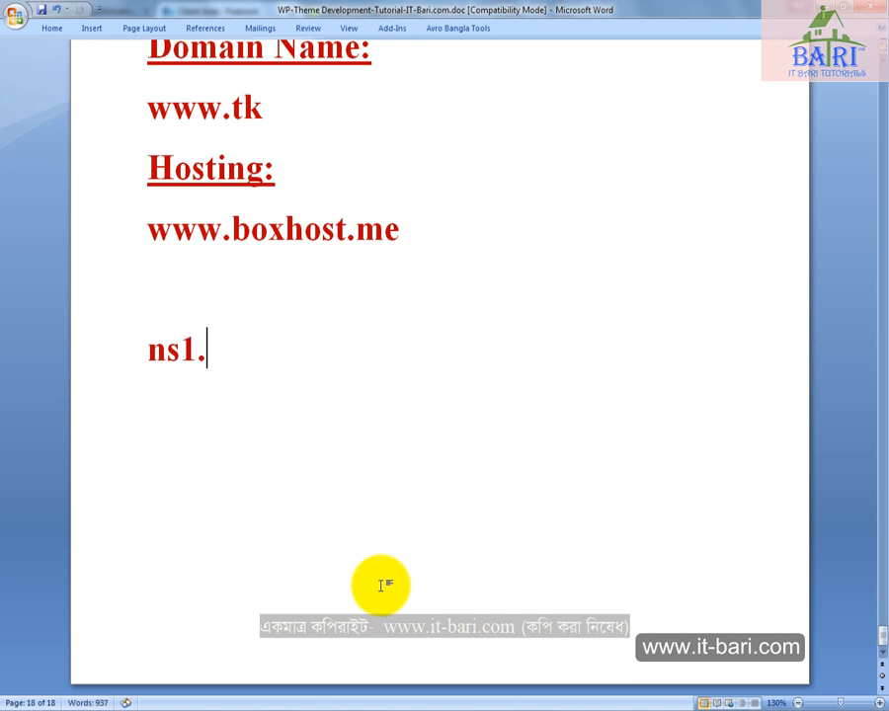
text(boxhost.me)
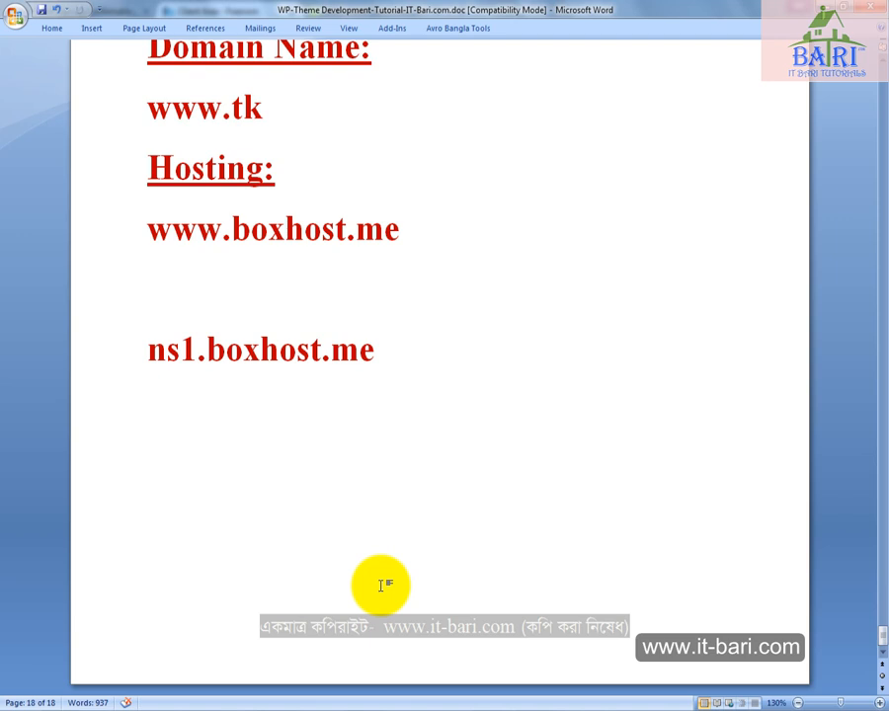
key(Return)
text(ns2.)
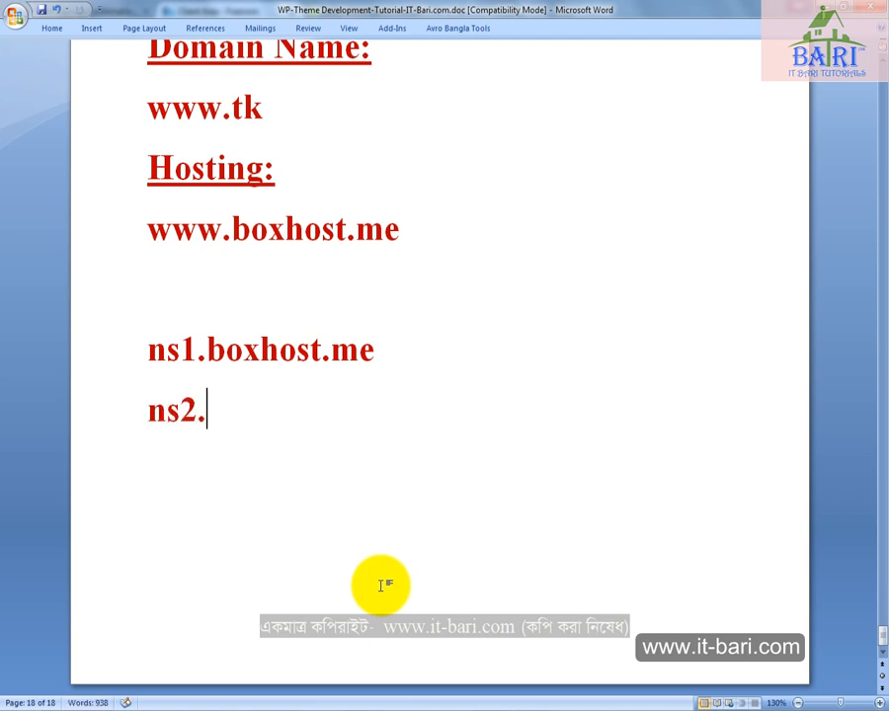
text(boxhost.)
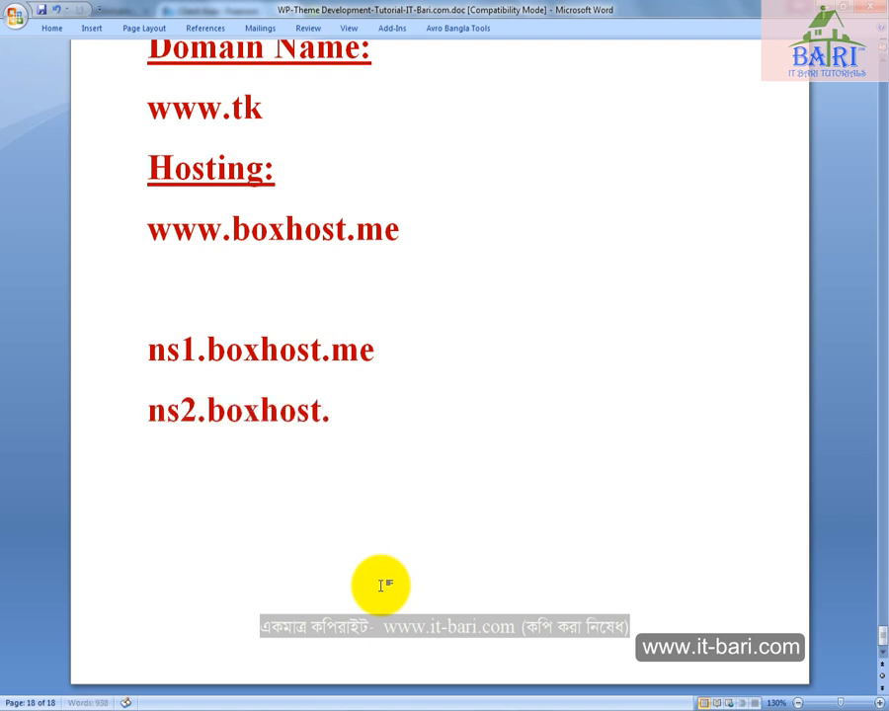
text(me)
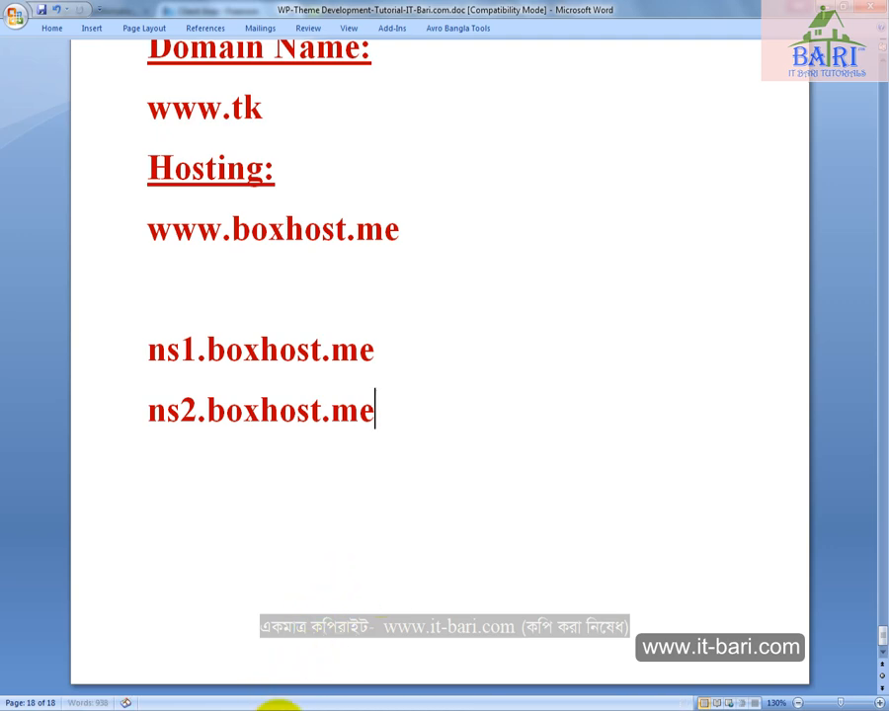
Copy ns1.boxhost.me from the Word document into Nameserver 1 on the Freenom page in the browser
click(278, 710)
click(373, 710)
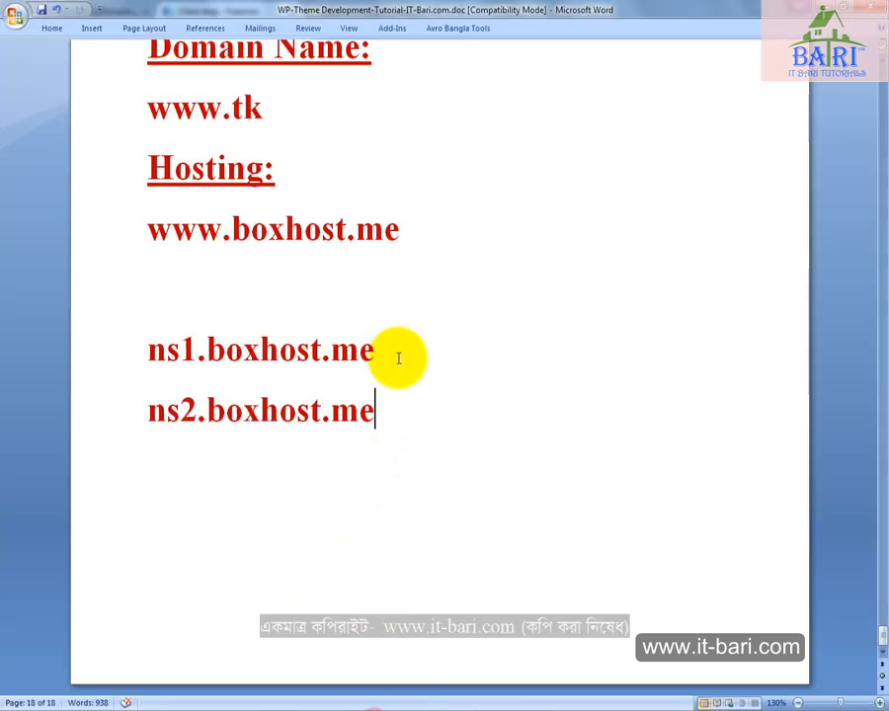
drag(398, 359, 159, 354)
right_click(161, 354)
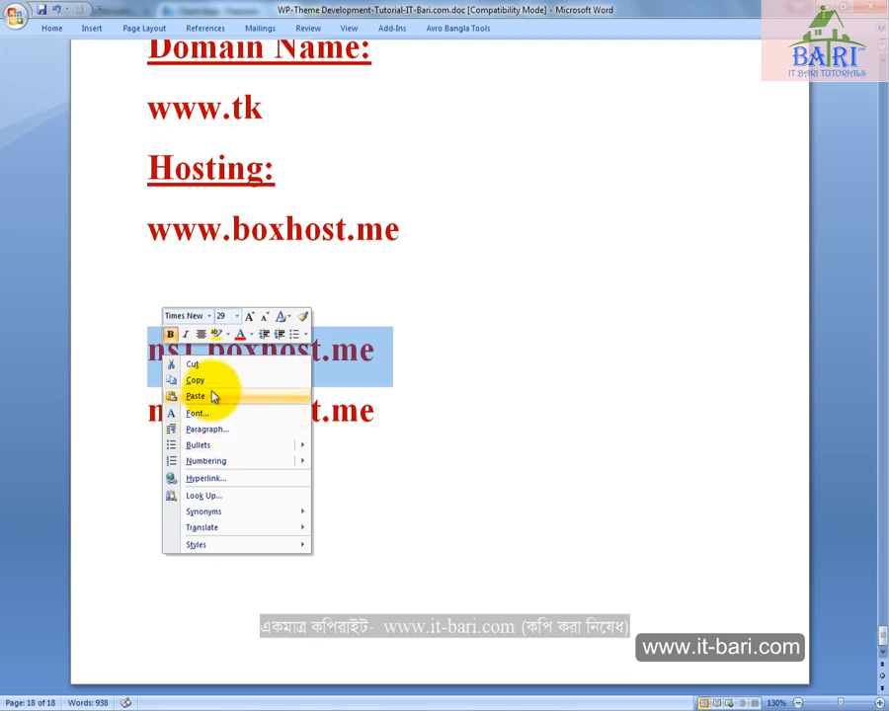
click(233, 380)
click(280, 707)
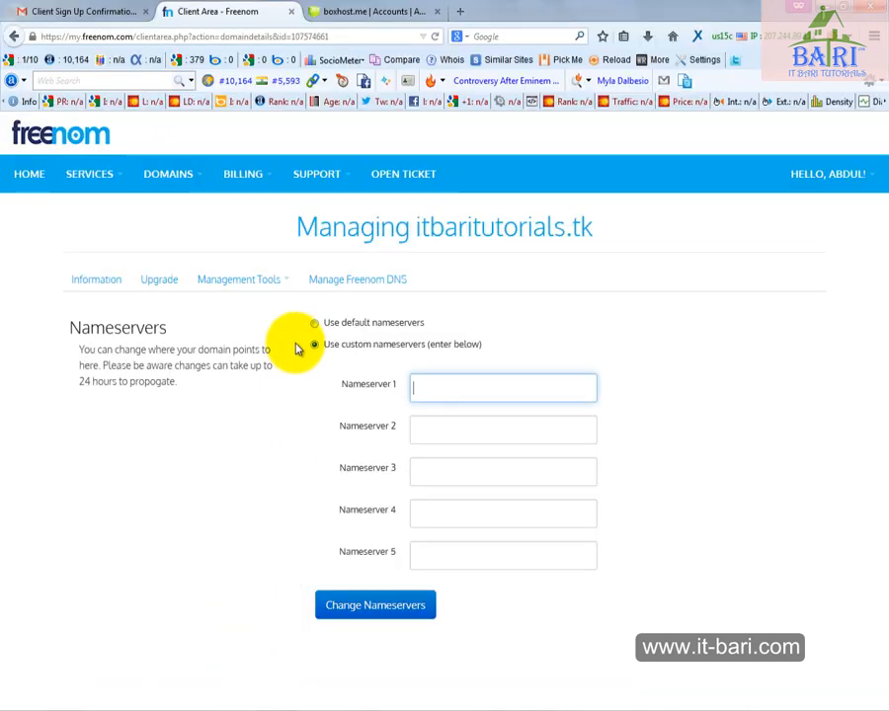
right_click(427, 389)
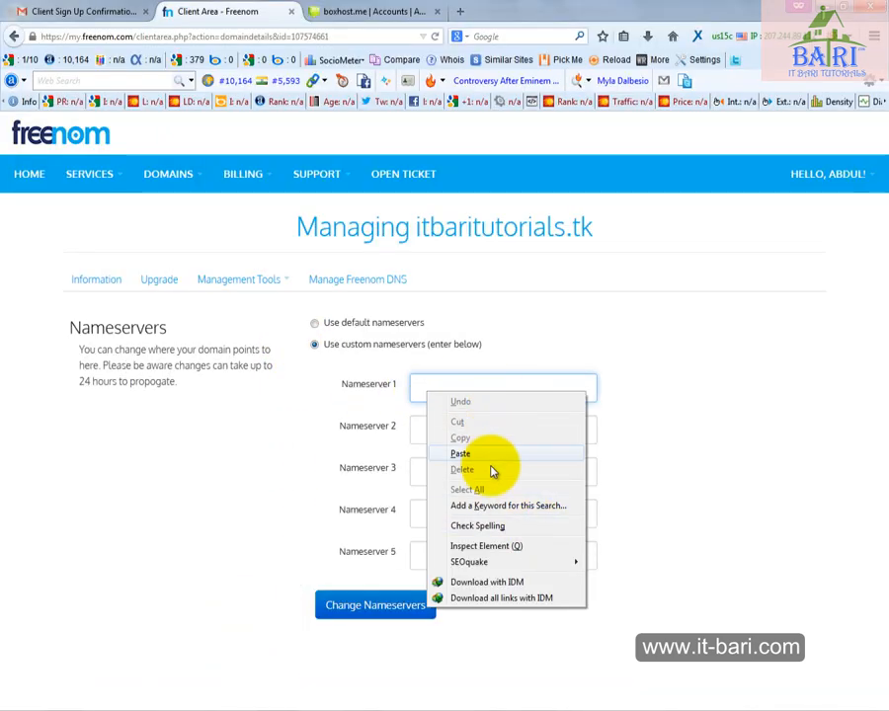
click(465, 456)
Set Nameserver 2 to ns2.boxhost.me and submit the nameserver change
right_click(454, 434)
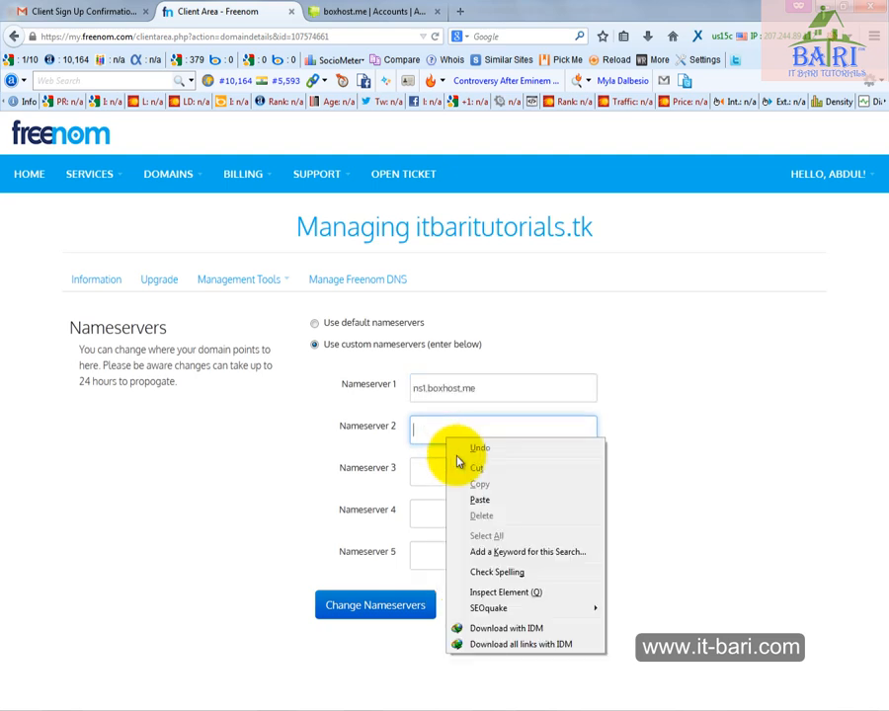
click(477, 496)
click(428, 430)
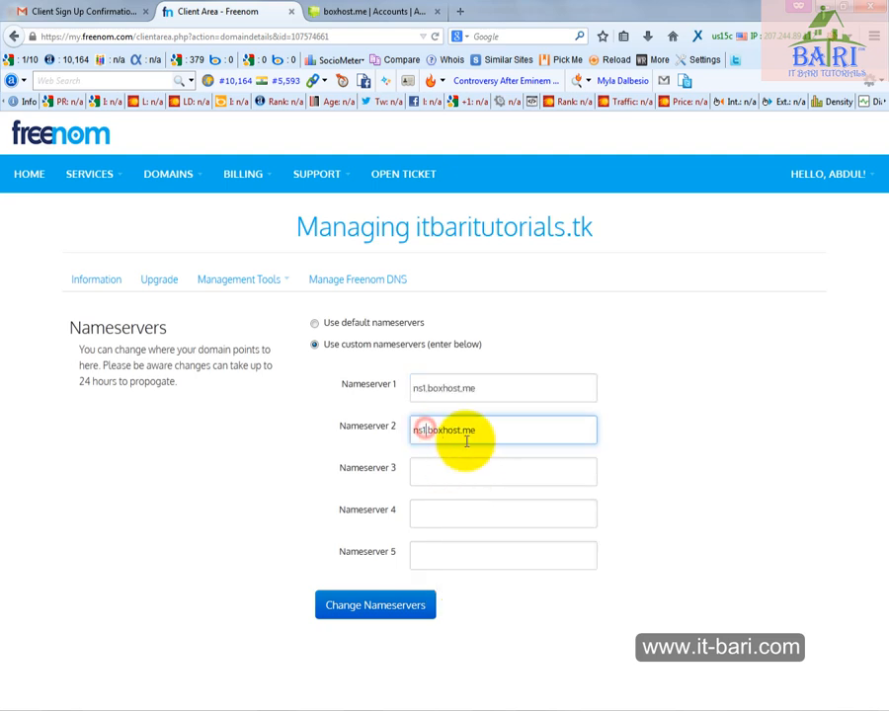
key(BackSpace)
text(2)
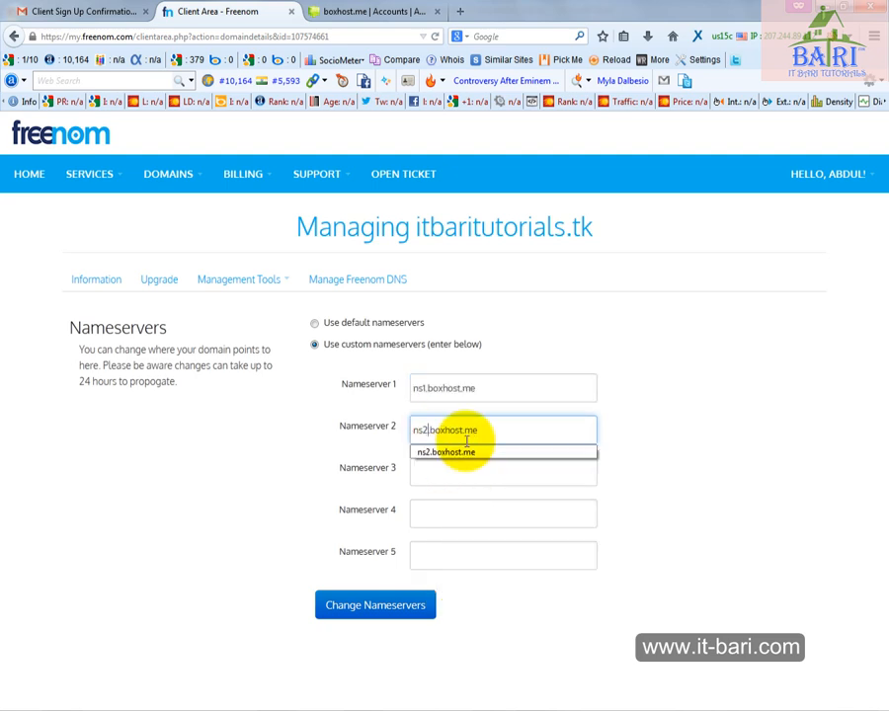
click(371, 613)
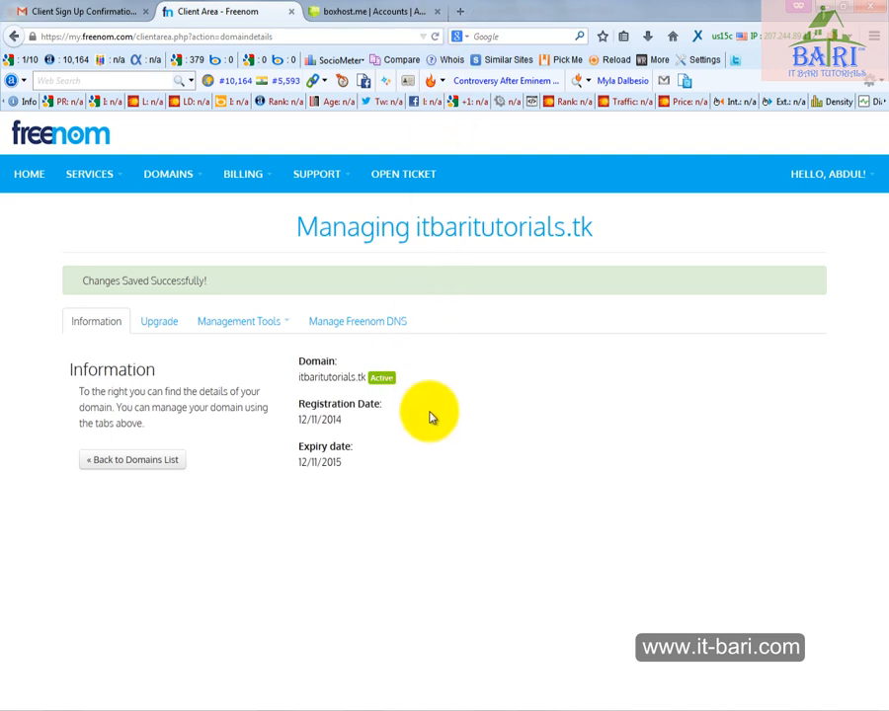
Copy the domain name from its details and load itbaritutorials.tk in a new browser tab to check the site
drag(298, 377, 340, 385)
click(299, 377)
double_click(308, 377)
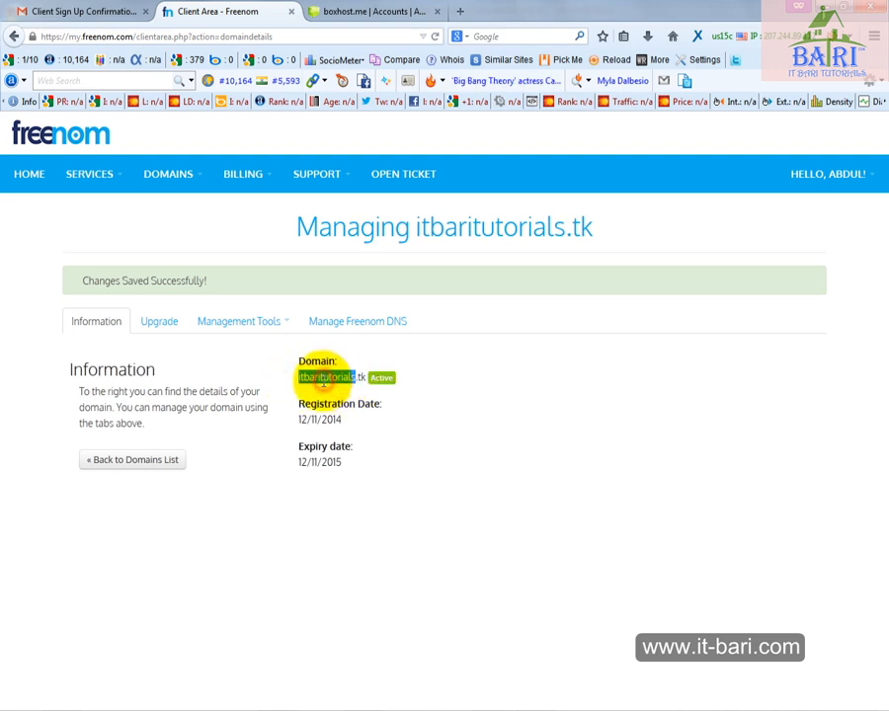
click(462, 12)
key(ctrl+v)
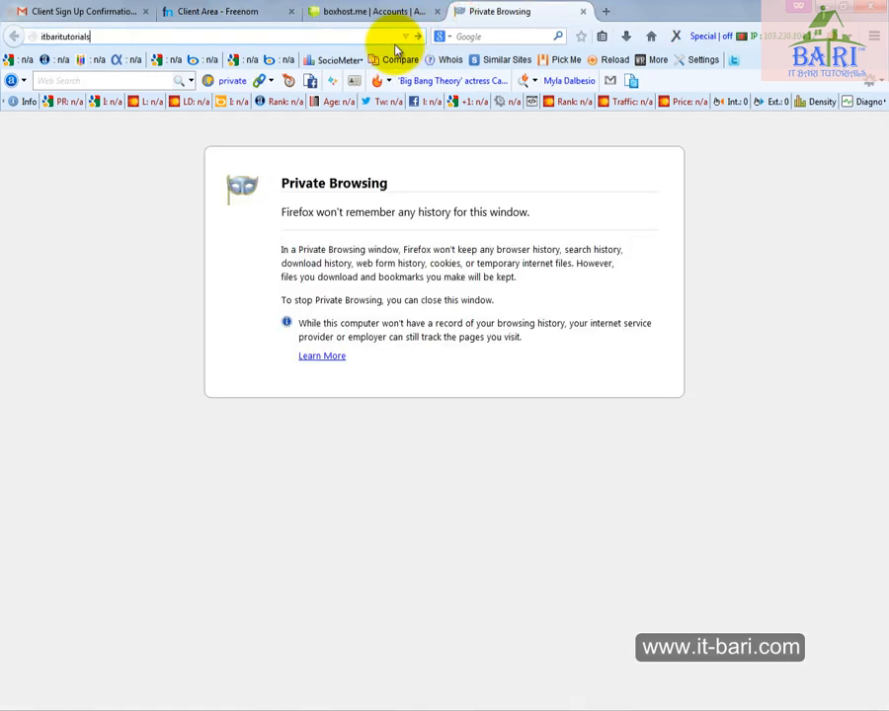
text(.tk)
key(Return)
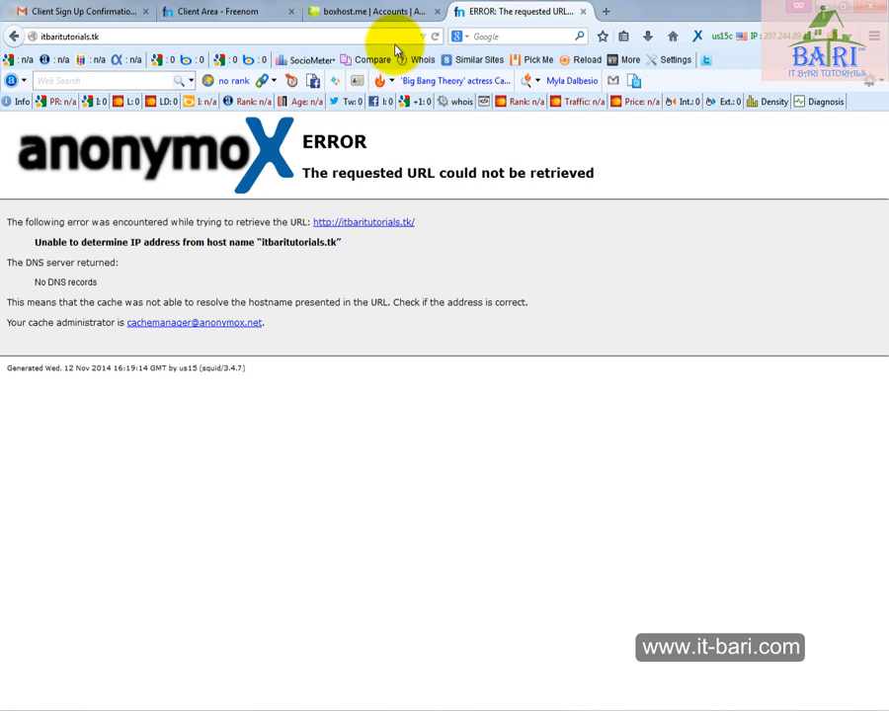
Switch to the boxhost.me control panel and view the account profile, dismissing the advertisement
click(221, 13)
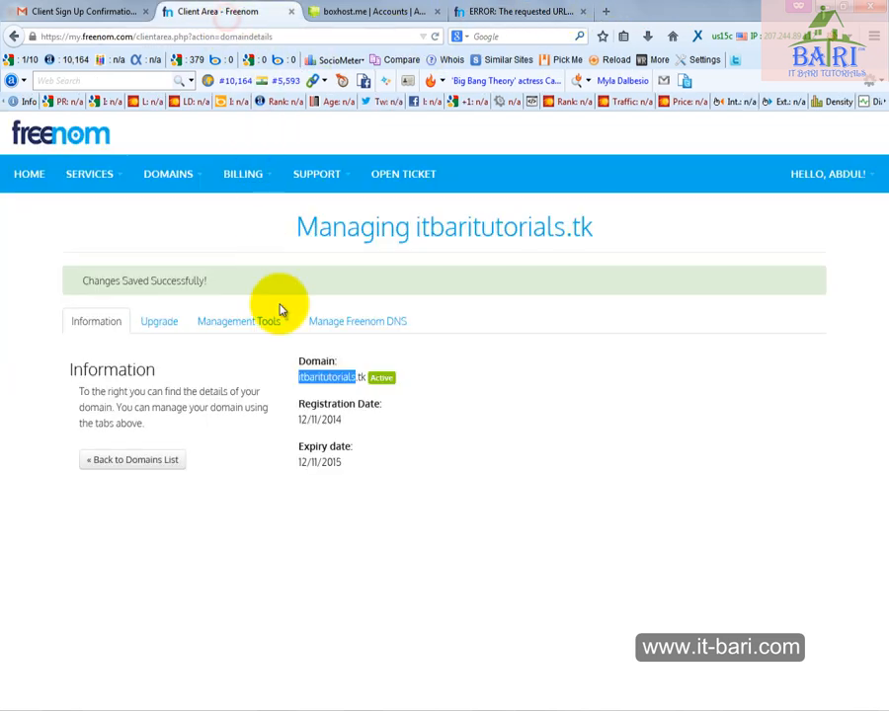
click(520, 14)
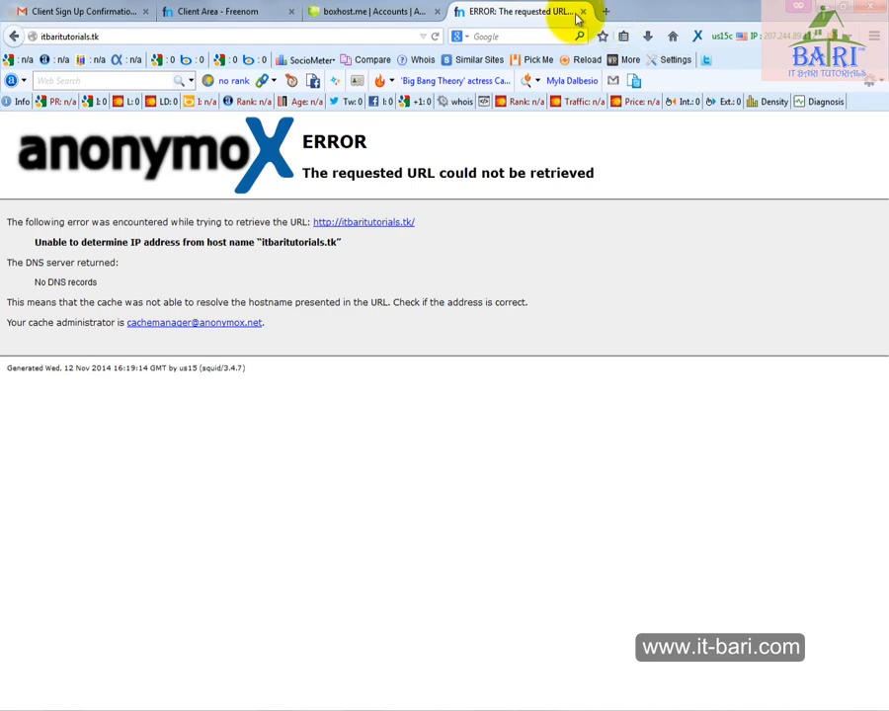
click(382, 14)
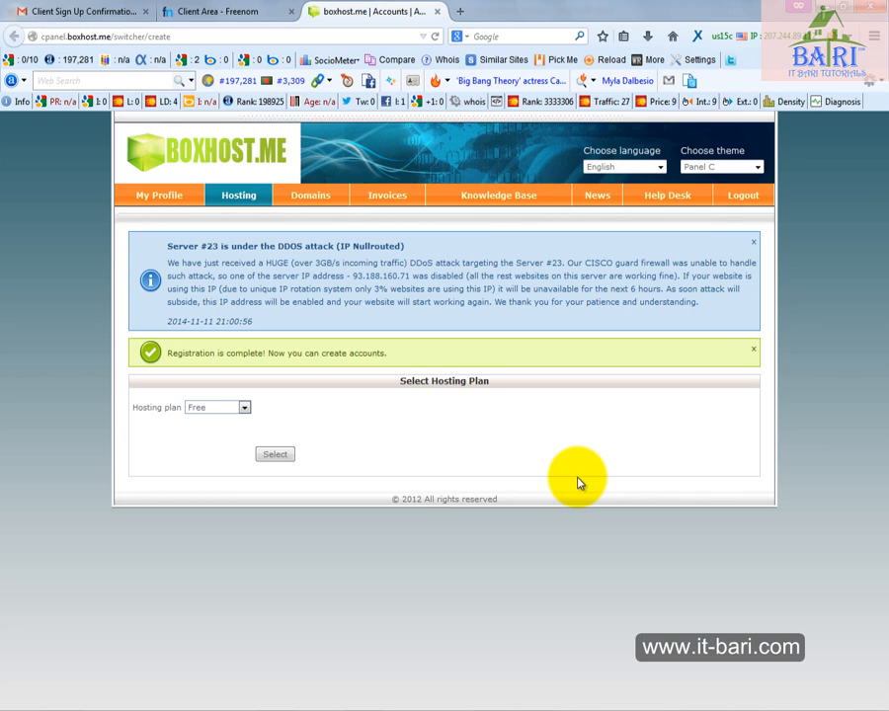
click(164, 205)
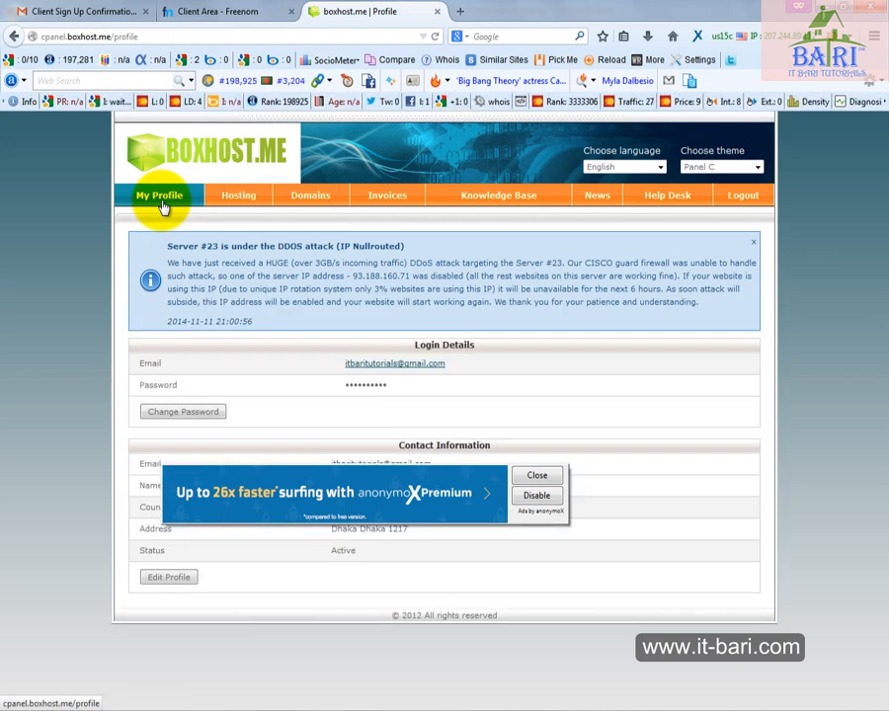
click(533, 477)
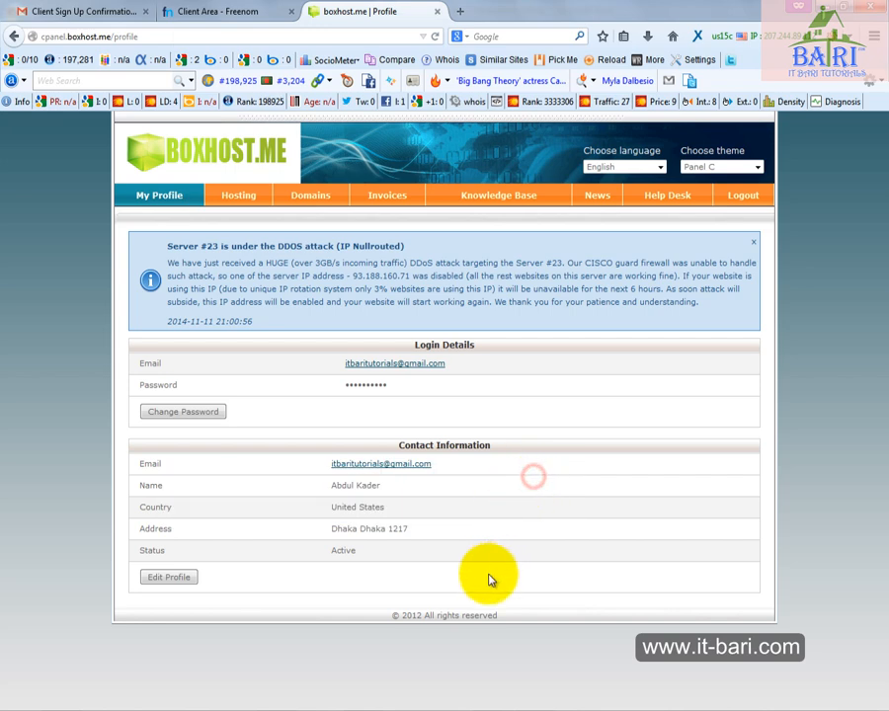
Open the new domain registration form in the boxhost.me domain section and view the available domain extensions
click(327, 202)
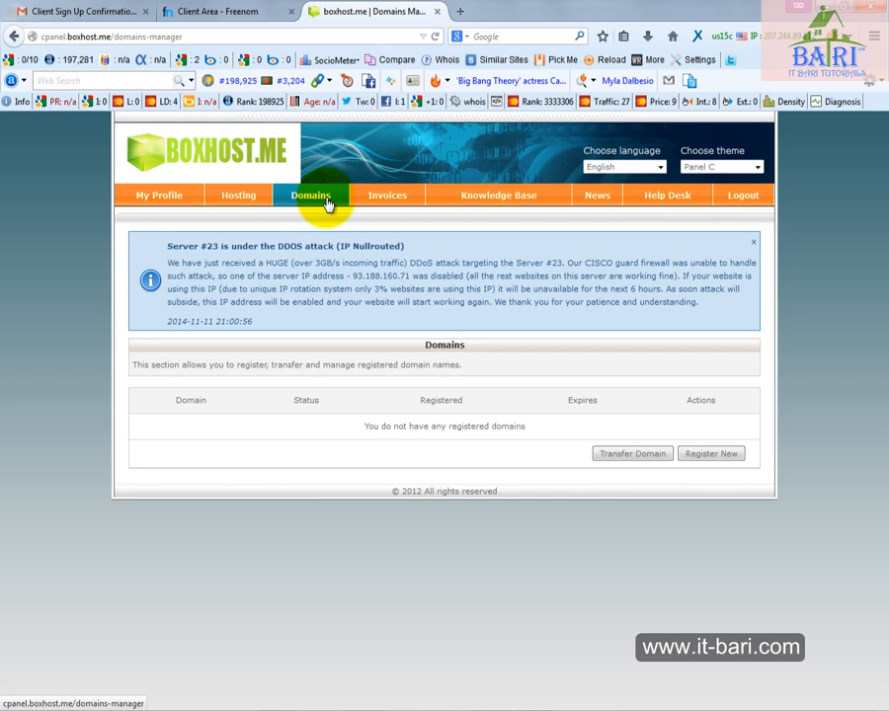
click(709, 455)
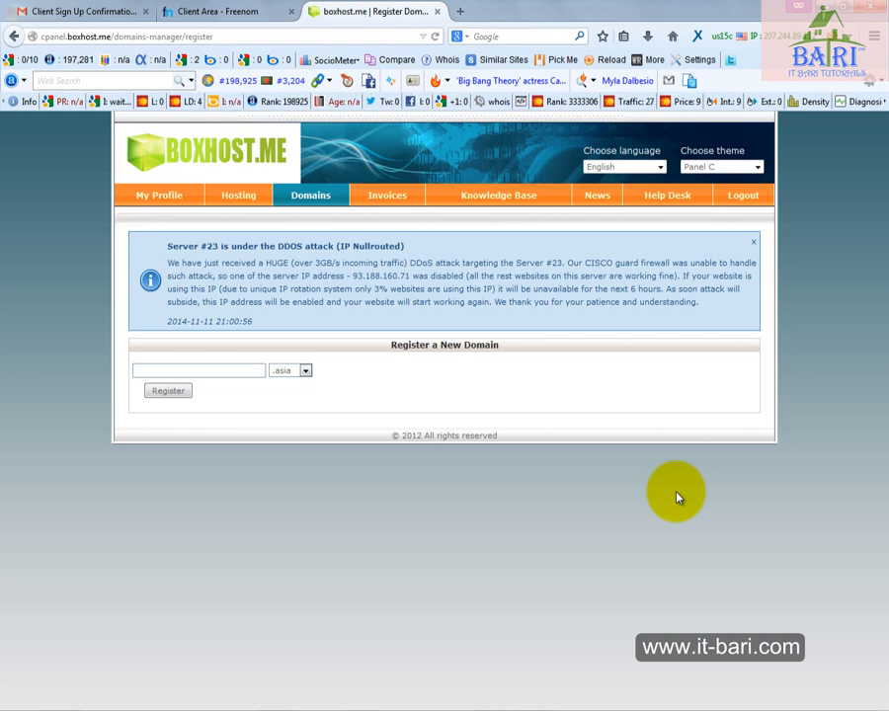
click(305, 371)
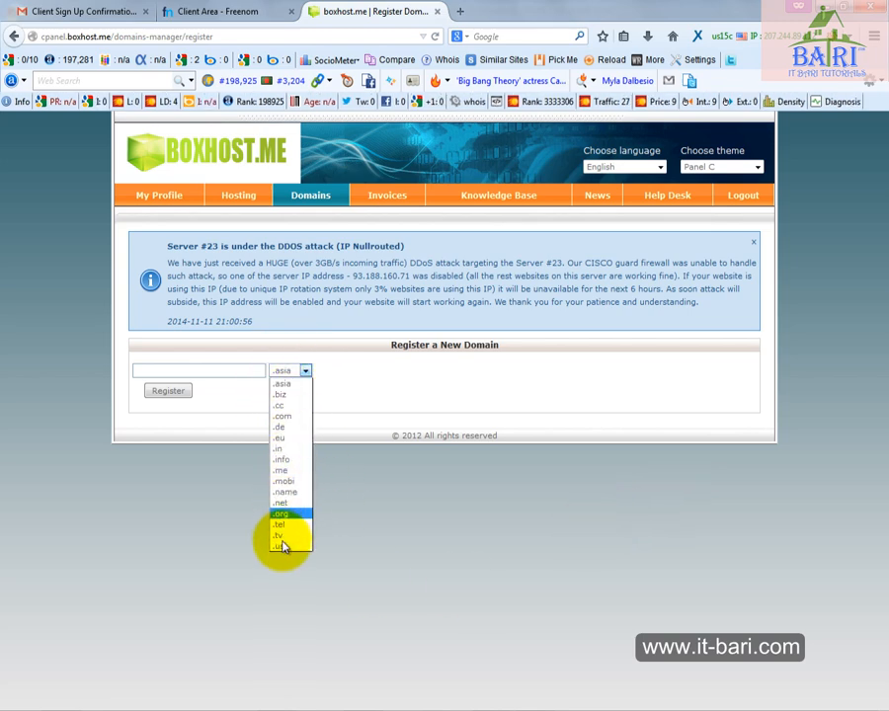
Review the domain extensions offered for registration, leave the form unsubmitted, and view the hosting accounts section
click(356, 392)
click(253, 371)
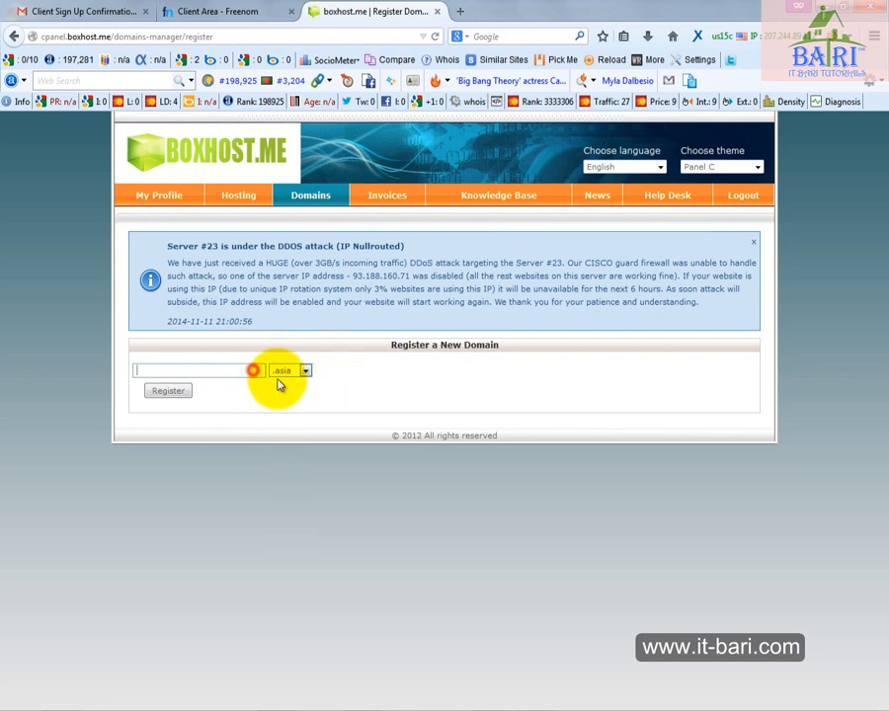
click(305, 371)
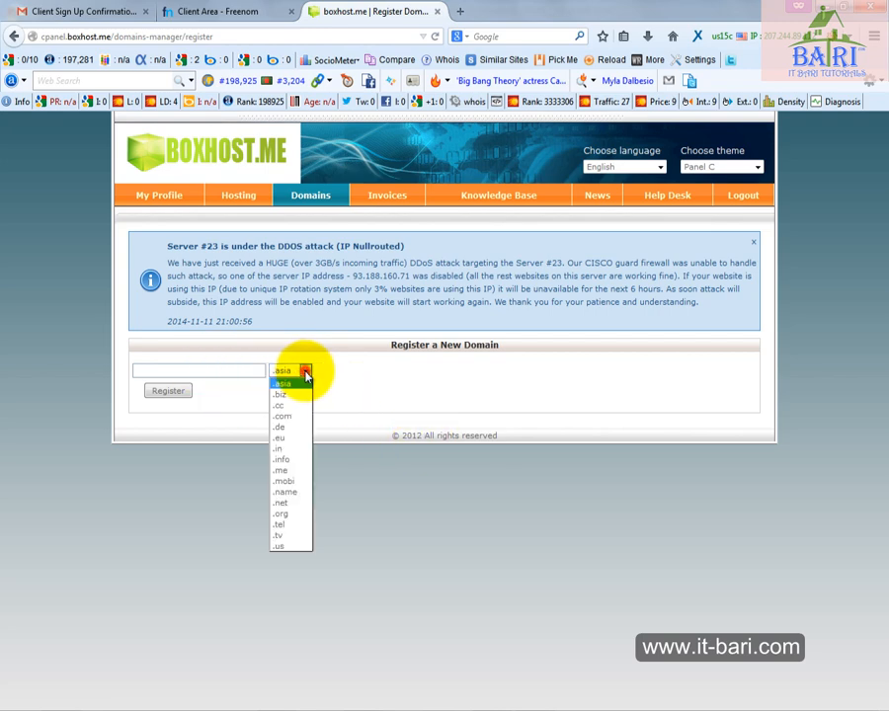
click(349, 435)
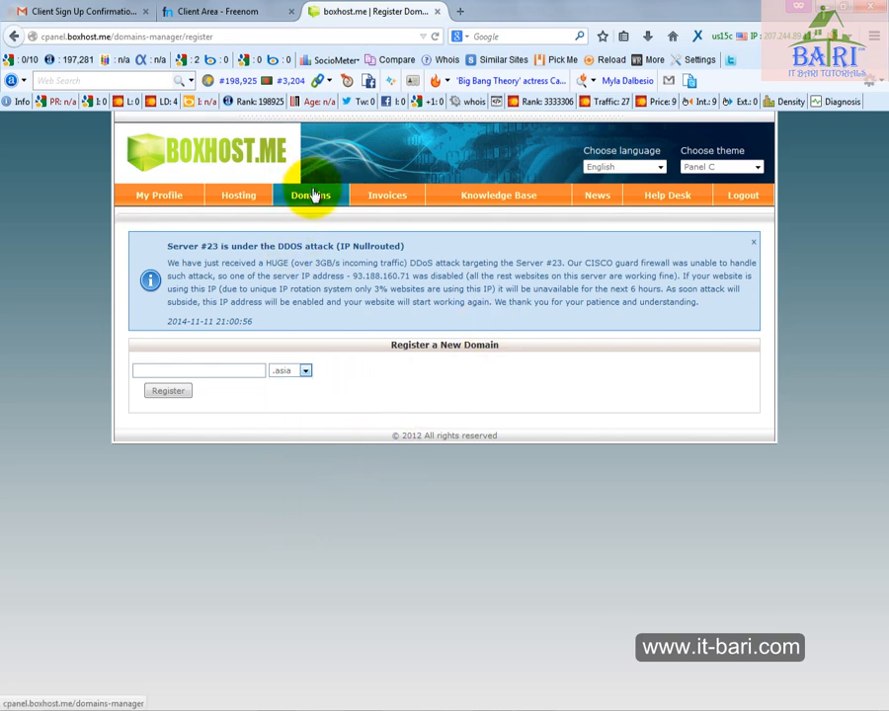
click(251, 201)
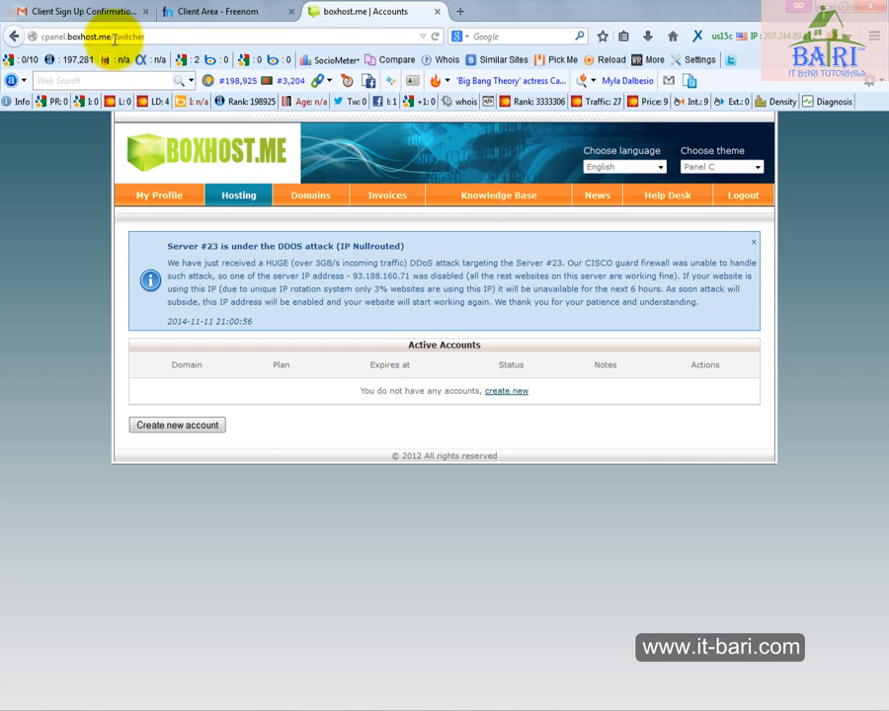
Switch to the Word document, insert "cpanel." before boxhost.me in the Hosting address, and save
drag(113, 37, 15, 37)
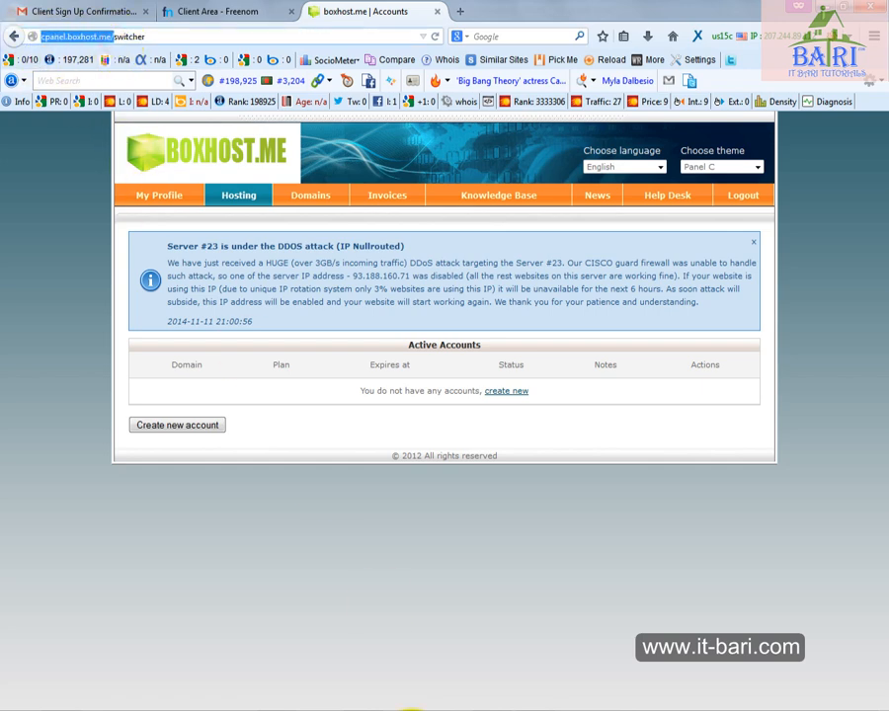
click(369, 710)
click(397, 540)
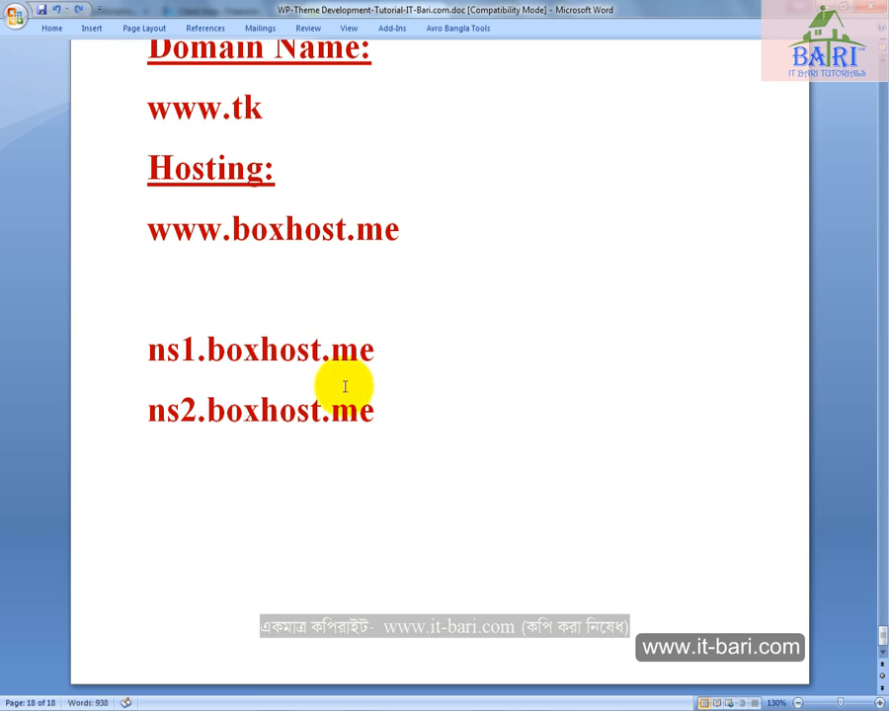
click(231, 233)
text(cpa)
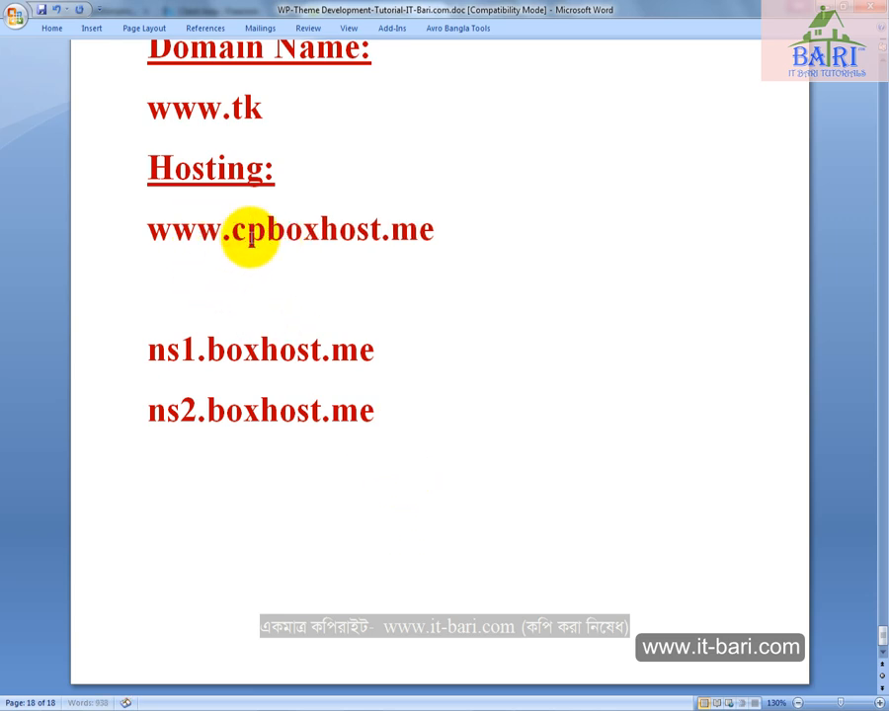
click(283, 709)
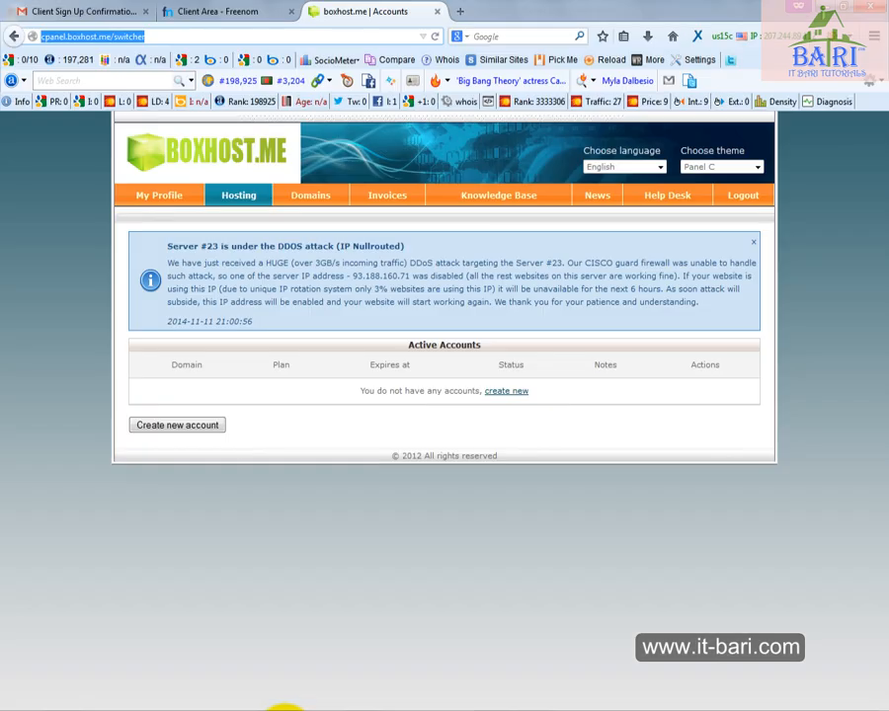
click(283, 709)
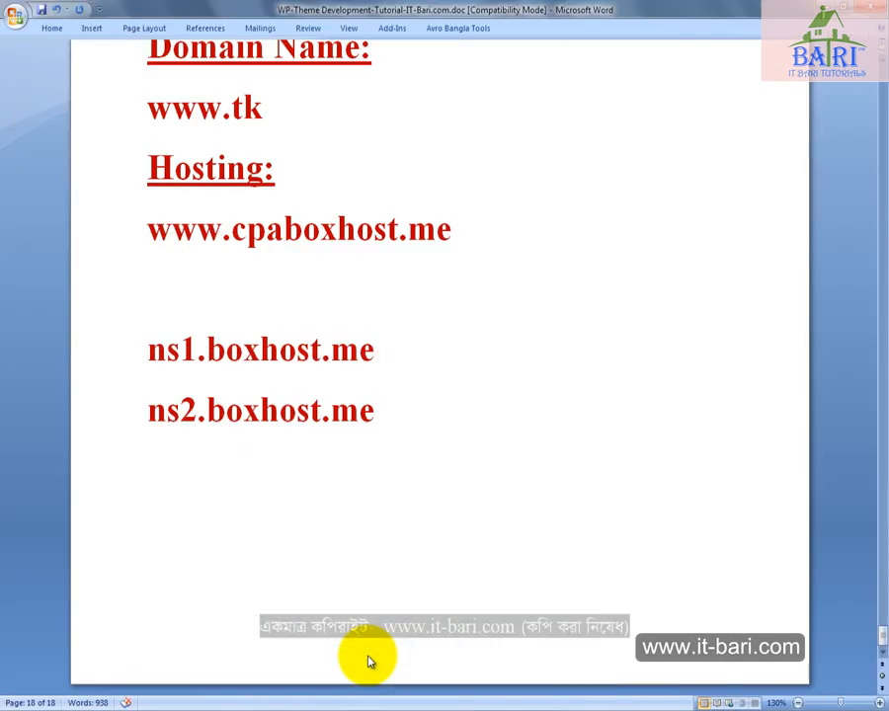
text(nel.)
key(ctrl+s)
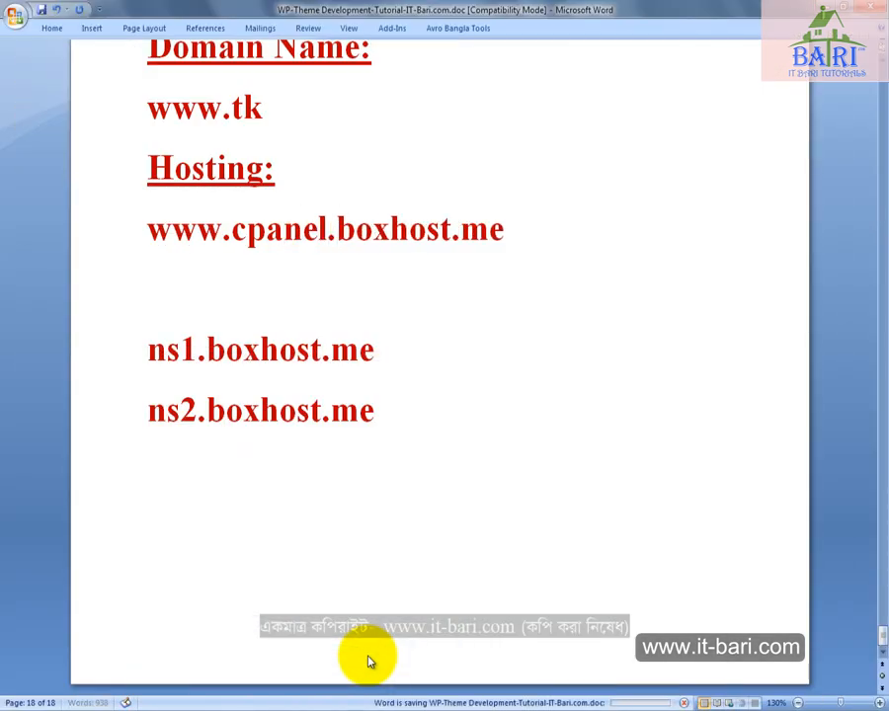
key(Home)
key(Delete)
key(Delete)
key(Delete)
key(Delete)
key(ctrl+s)
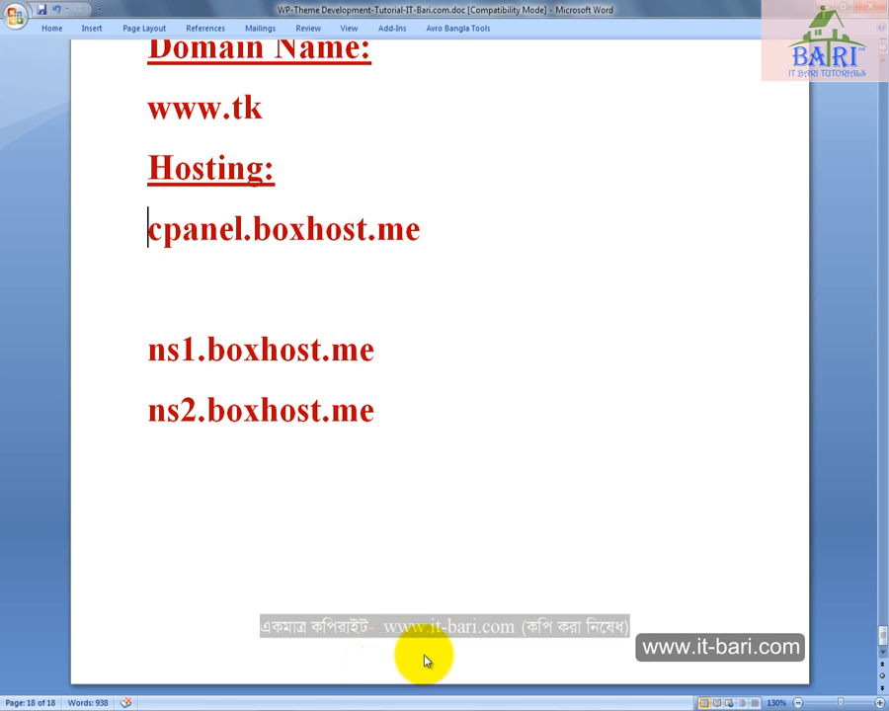
drag(498, 251, 179, 234)
click(176, 287)
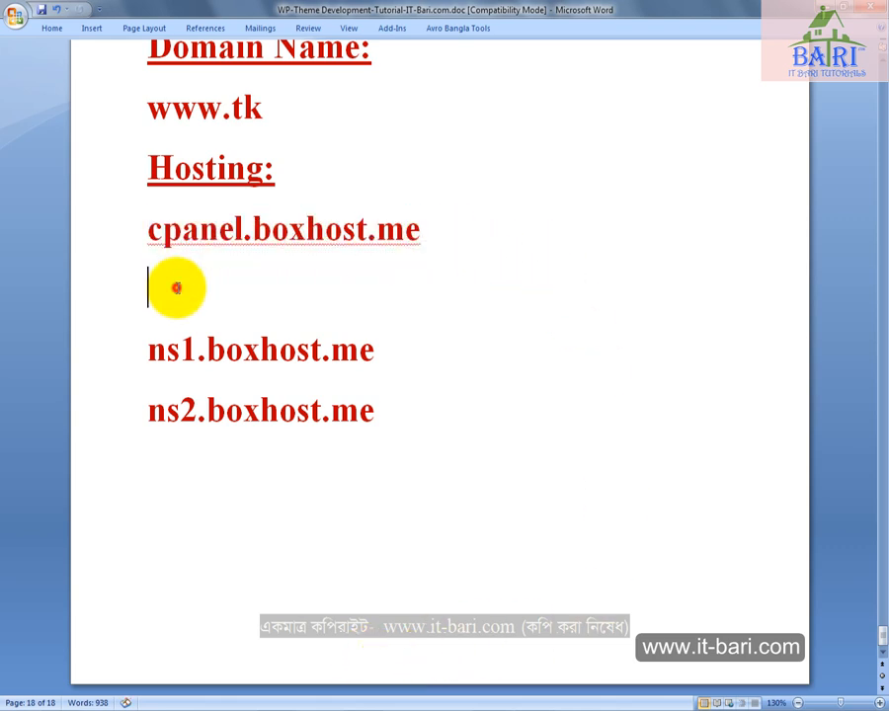
Switch back to the boxhost.me control panel in the browser and start a new hosting account on the Free plan
click(299, 709)
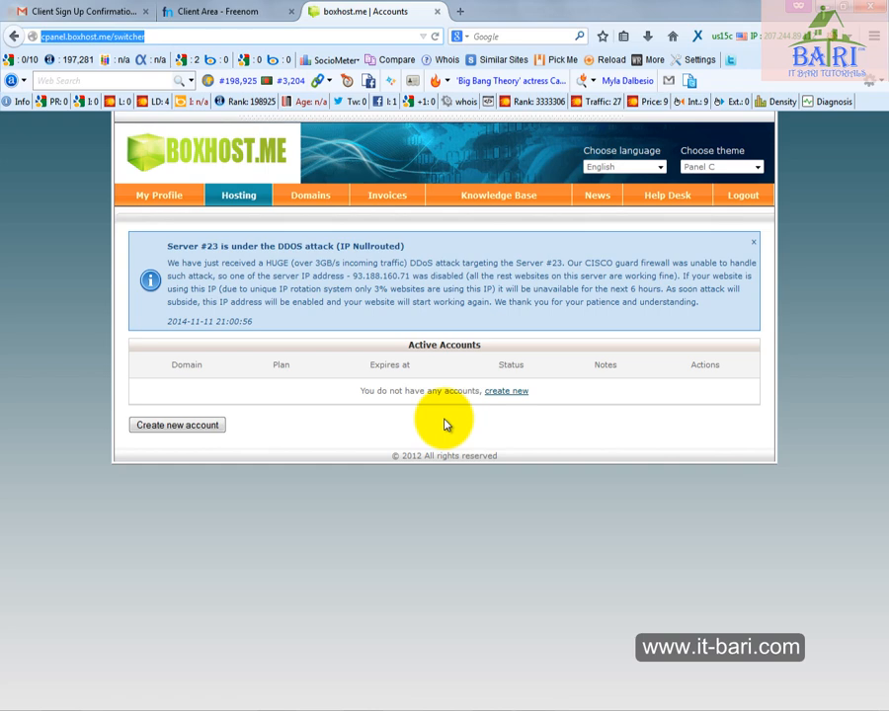
click(240, 194)
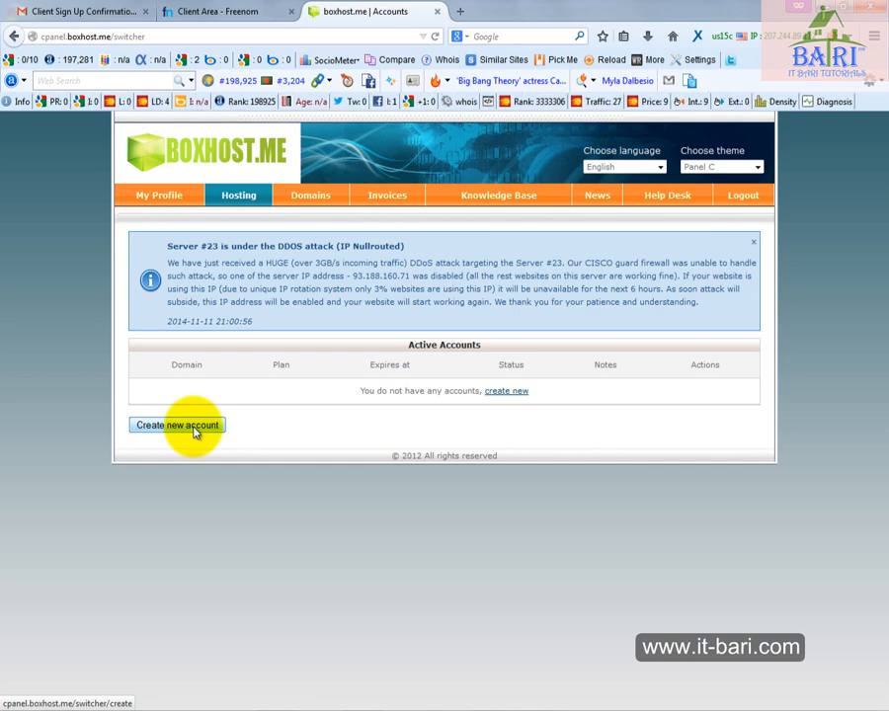
click(205, 431)
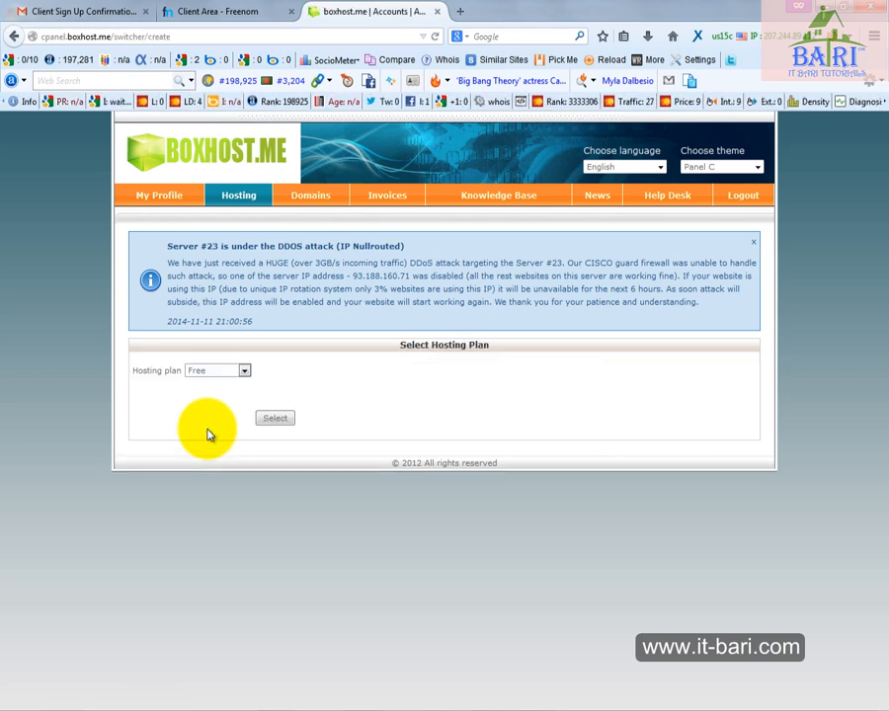
click(224, 370)
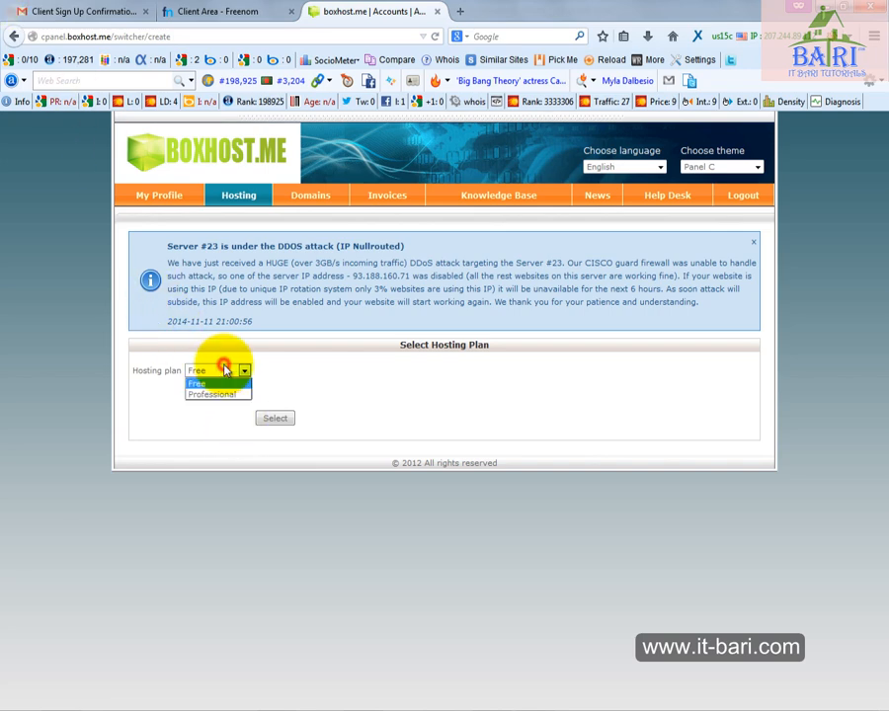
click(222, 383)
click(272, 418)
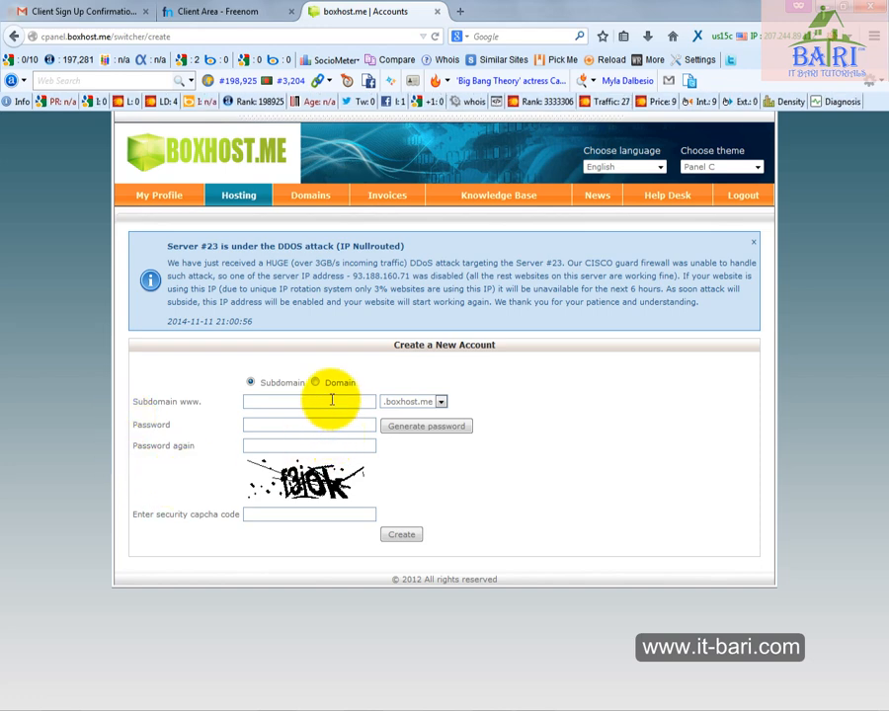
Set the new account to use a domain instead of a subdomain and enter itbaritutorials.tk as its name
drag(216, 372, 448, 392)
key(Escape)
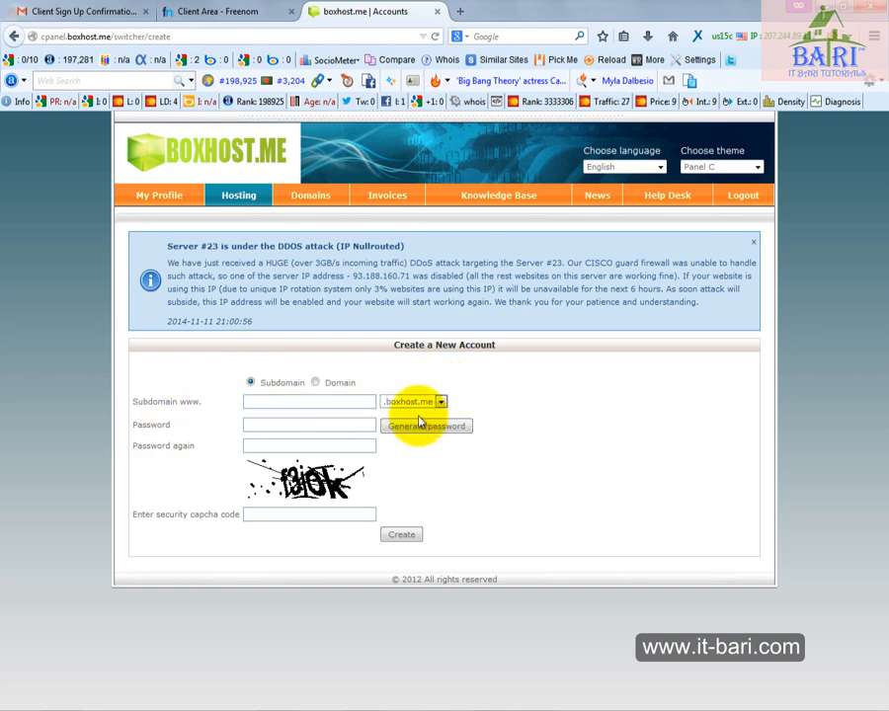
click(316, 383)
click(307, 401)
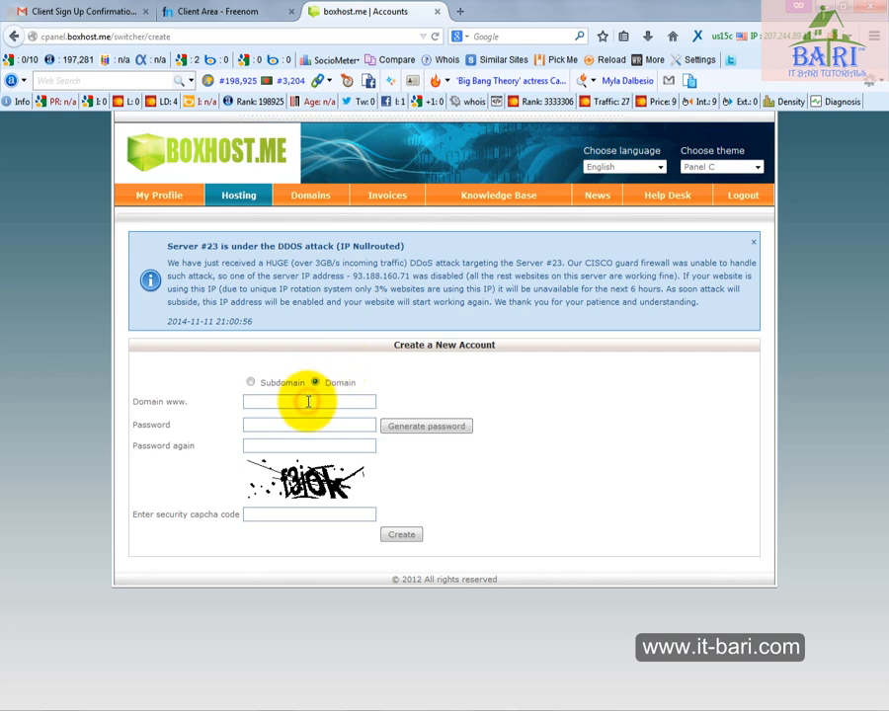
text(itbaritutorials.tk)
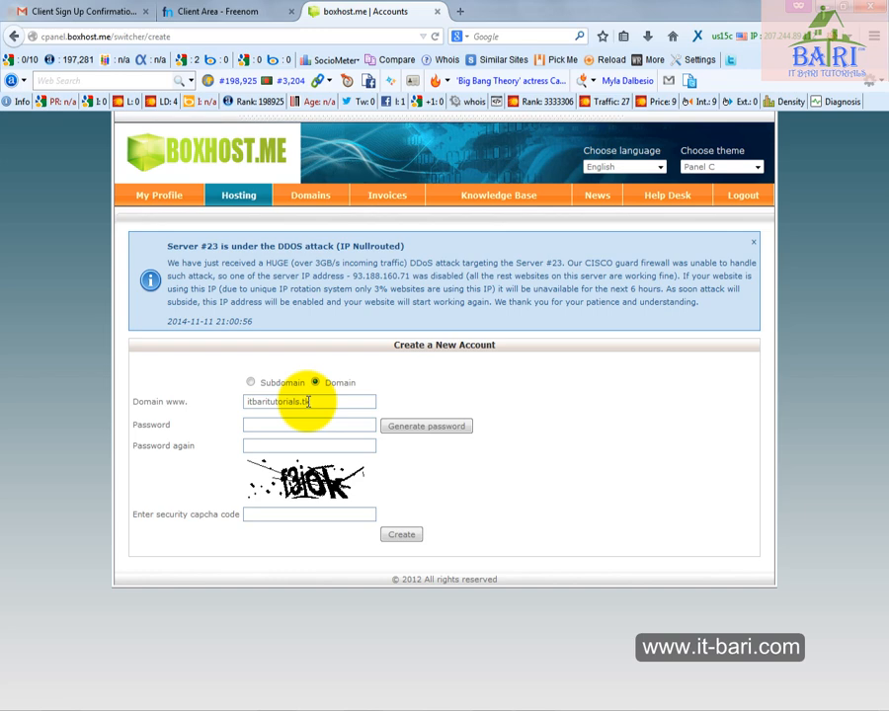
Enter a password for the hosting account and repeat it in the confirmation field
click(291, 426)
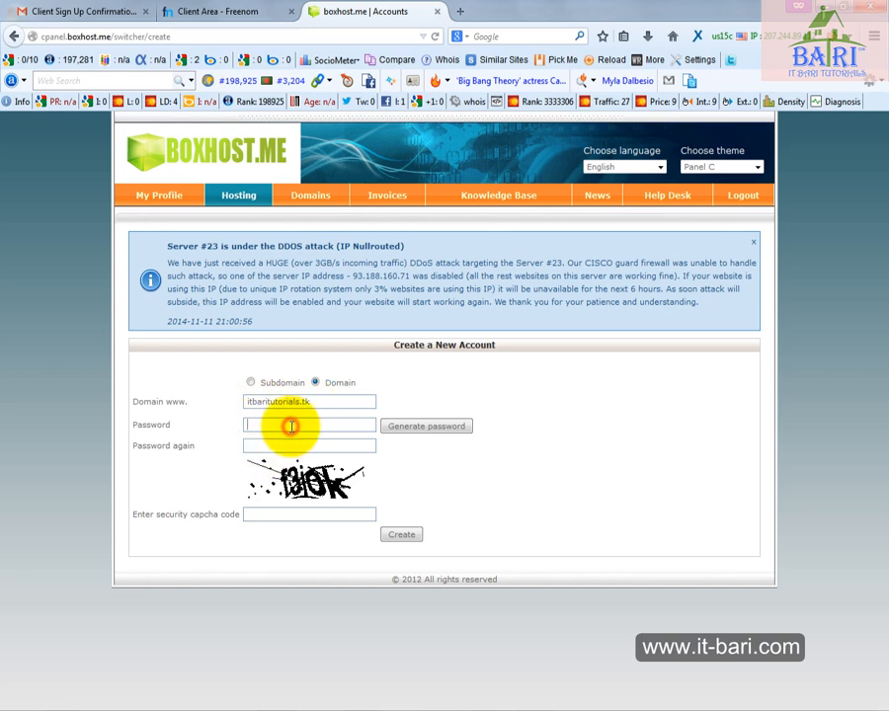
text(••••••••)
key(Tab)
key(Tab)
text(••••••••)
key(Tab)
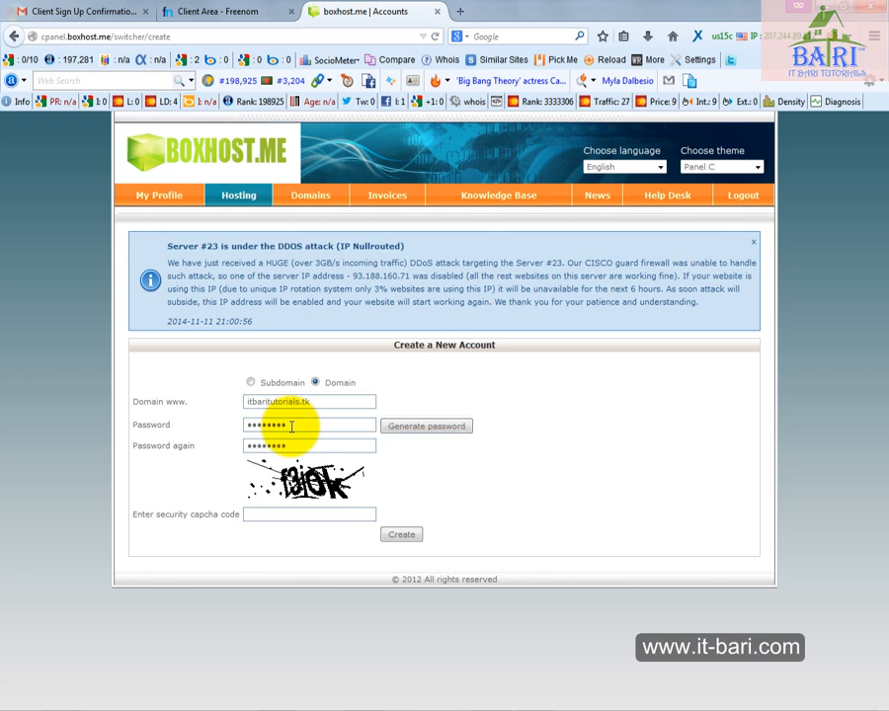
Replace the hosting account password with a different one and enter the matching confirmation
drag(291, 425, 224, 418)
text(•••)
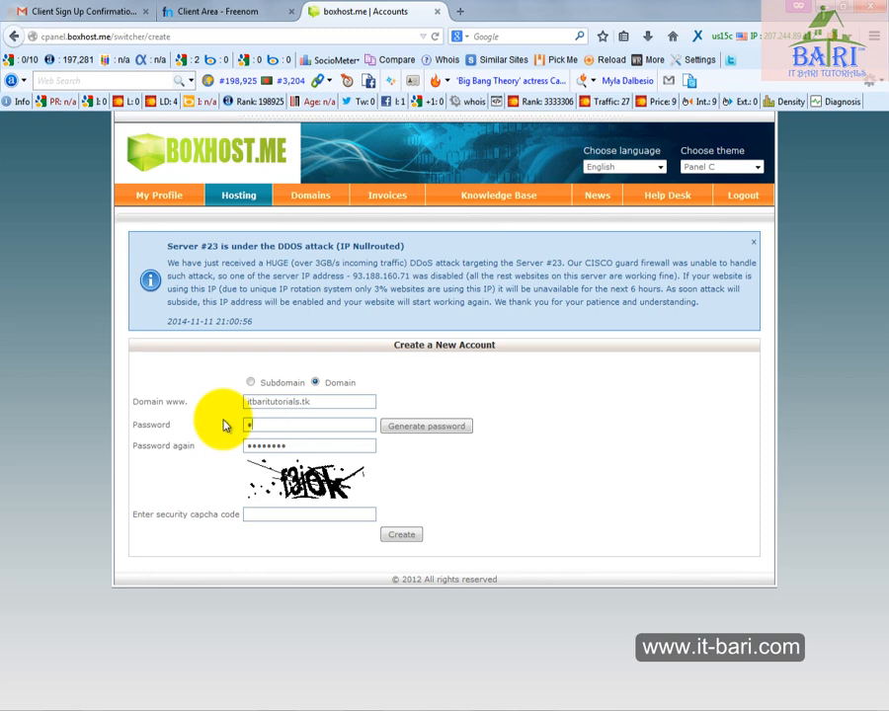
text(•••••••)
key(Tab)
key(Tab)
text(••••••••••)
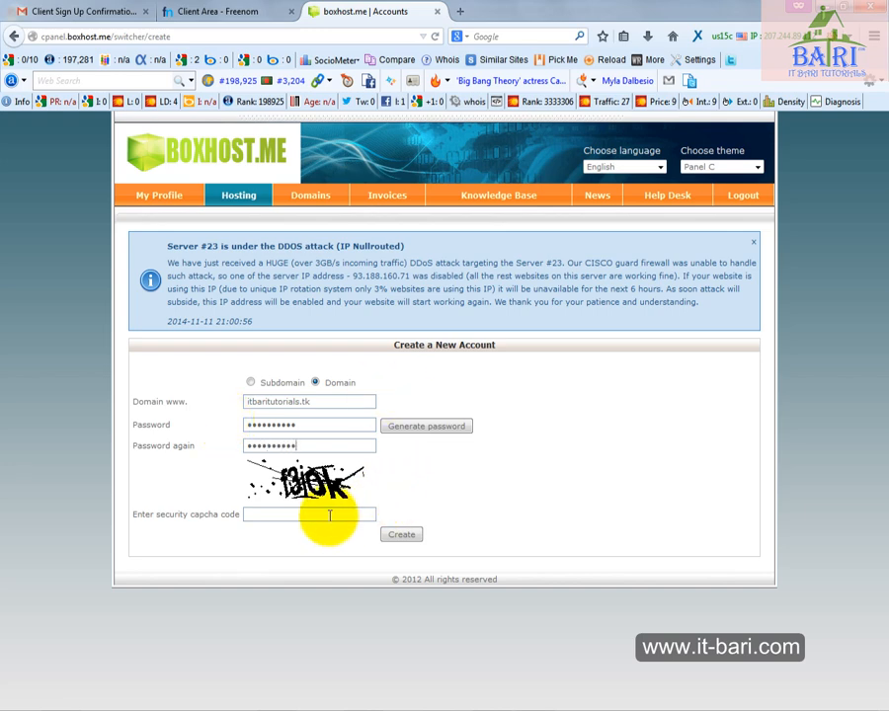
Enter the security captcha code and create the hosting account
click(330, 514)
text(f3jok)
click(397, 533)
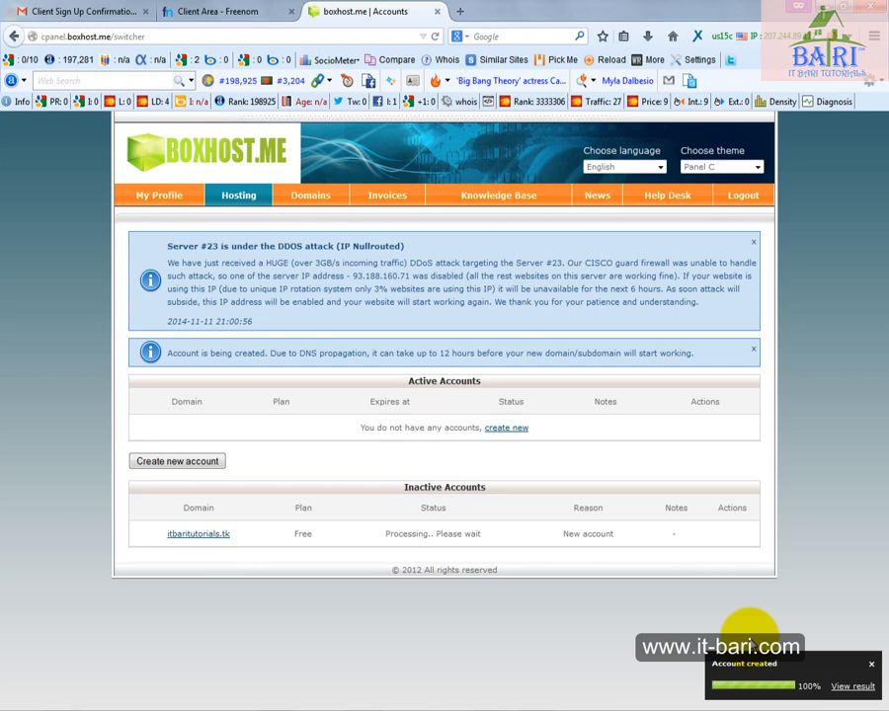
Open the itbaritutorials.tk site from the inactive accounts list in a new tab and examine its default page
middle_click(188, 538)
click(464, 12)
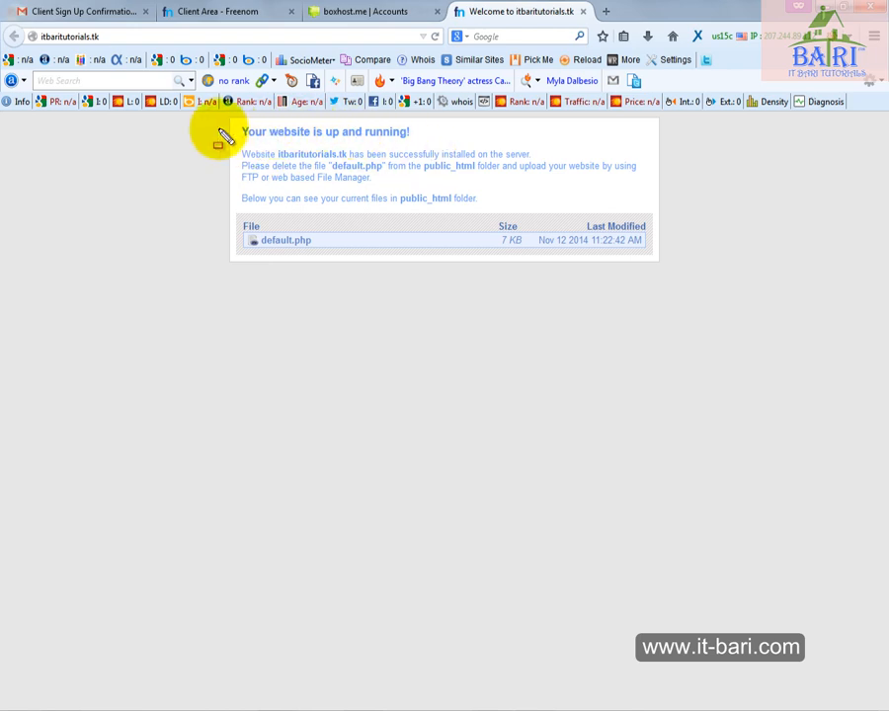
mouse_move(216, 120)
mouse_down()
mouse_move(318, 224)
mouse_move(703, 253)
mouse_move(695, 282)
mouse_up()
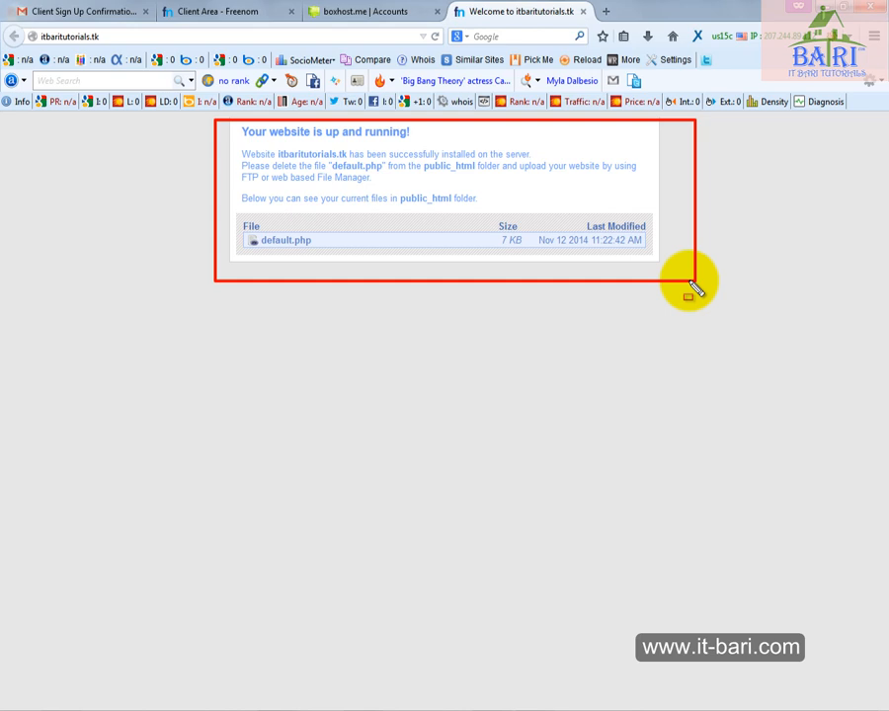
key(Escape)
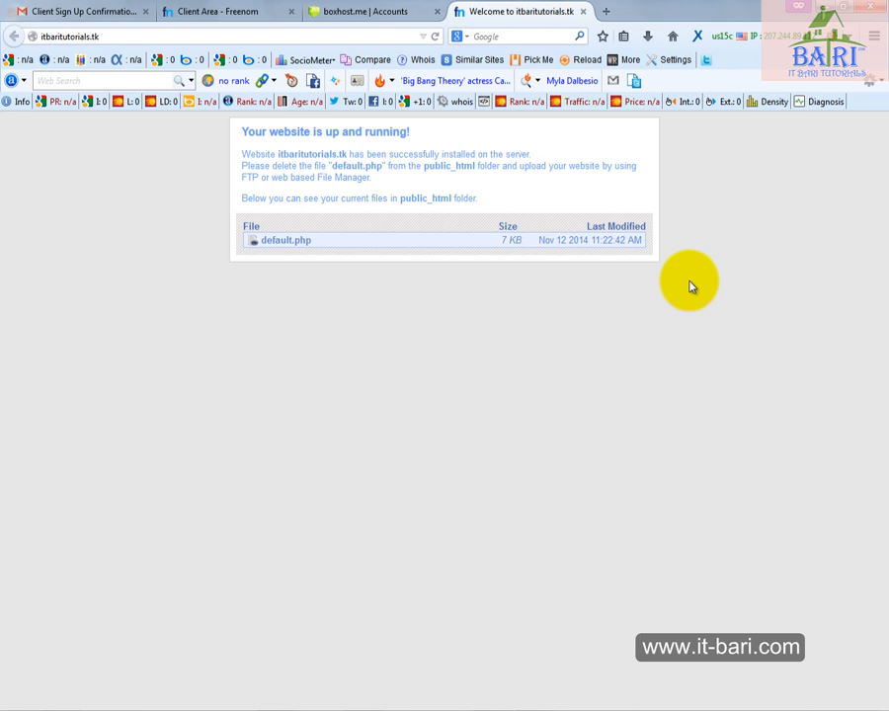